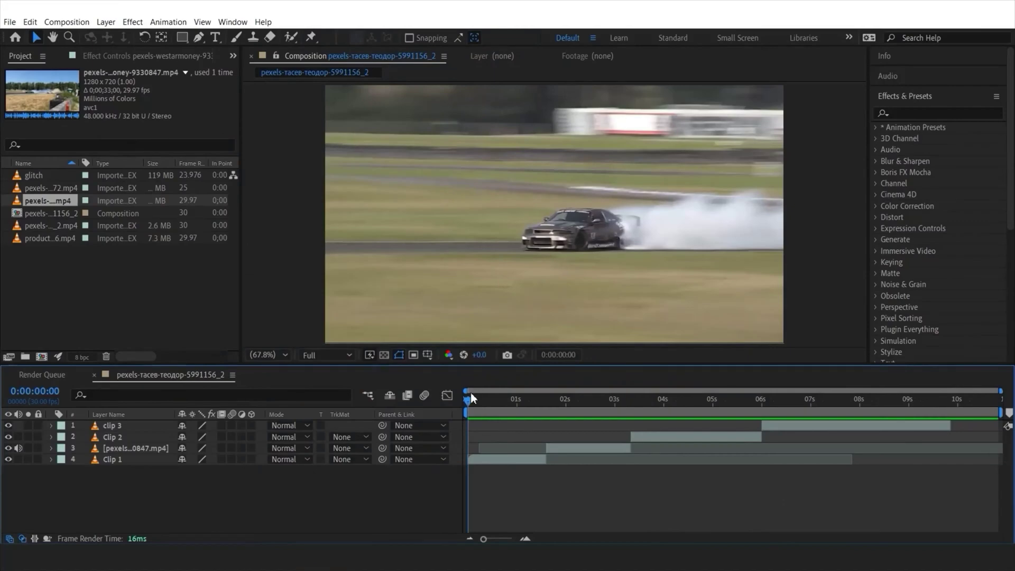
- Pre-compose Clip 1 and clip 2 into a new composition named 1, moving all attributes and adjusting the duration to the selected layers
mouse_move(483, 538)
mouse_down()
mouse_move(500, 539)
mouse_move(468, 538)
mouse_up()
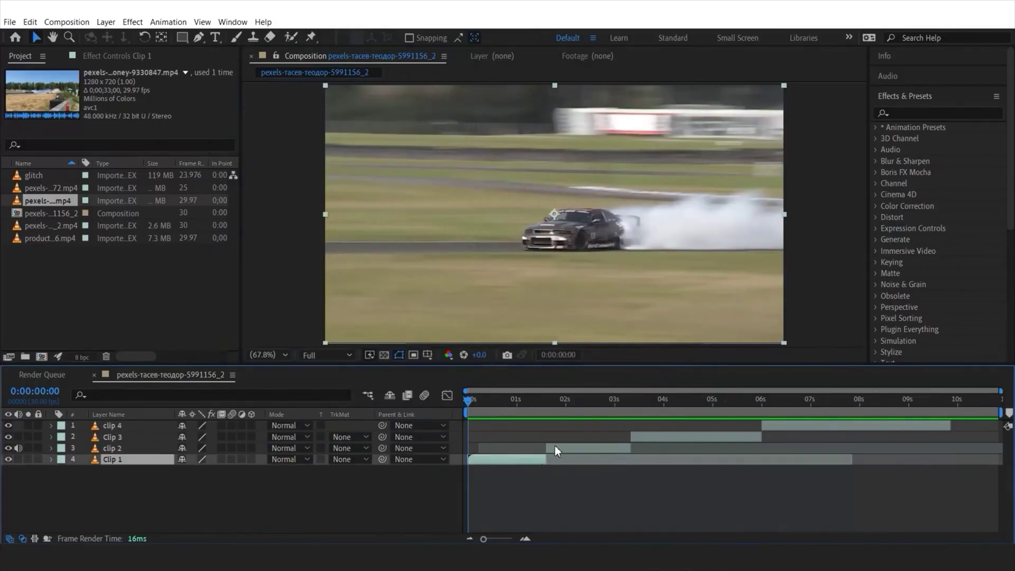
shift+click(554, 449)
right_click(554, 449)
click(607, 383)
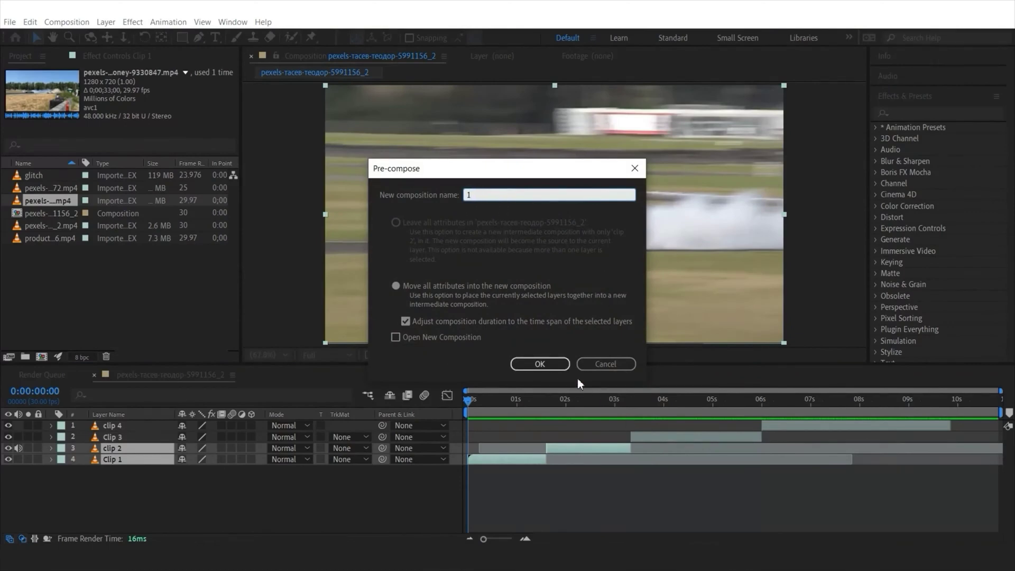
key(Return)
- Mark the cut between the two clips at 0:00:01:18 and duplicate the pre-composed layer 1 twice
drag(515, 407, 545, 412)
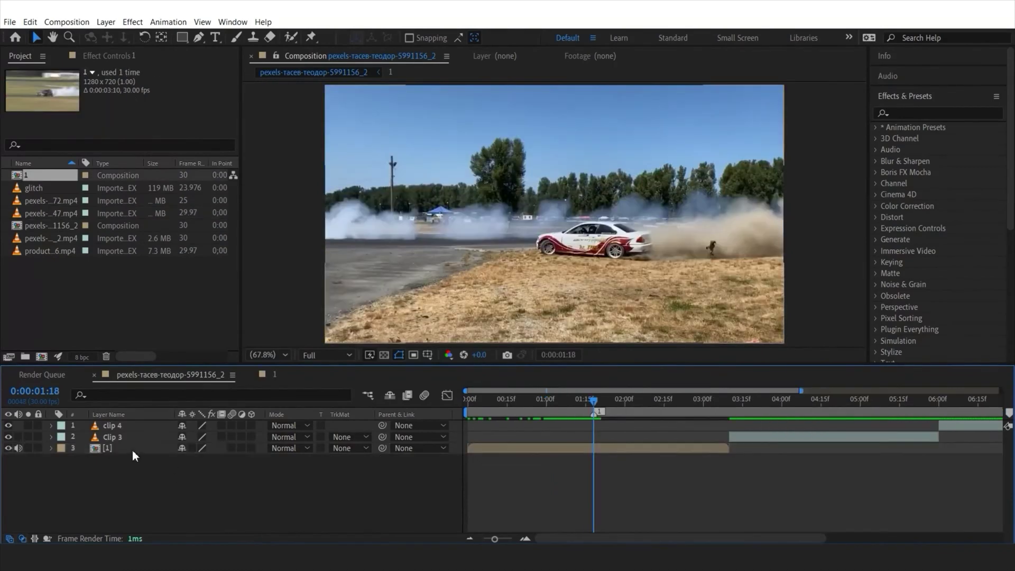
click(133, 449)
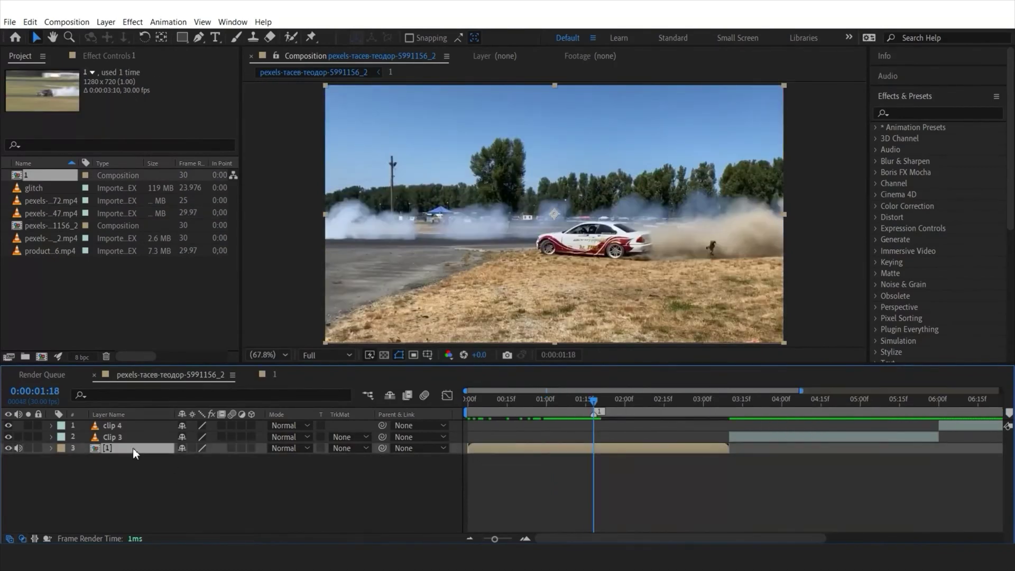
key(ctrl+d)
key(ctrl+d)
click(623, 460)
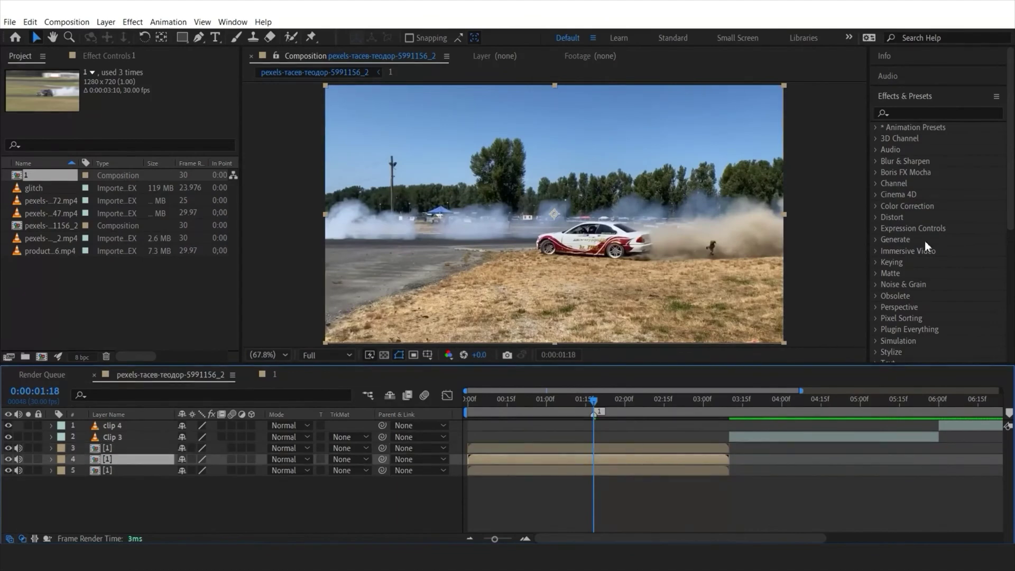
- Apply Shift Channels to the lowest copy of layer 1 and set its green and blue sources to Full Off
click(901, 113)
text(shift)
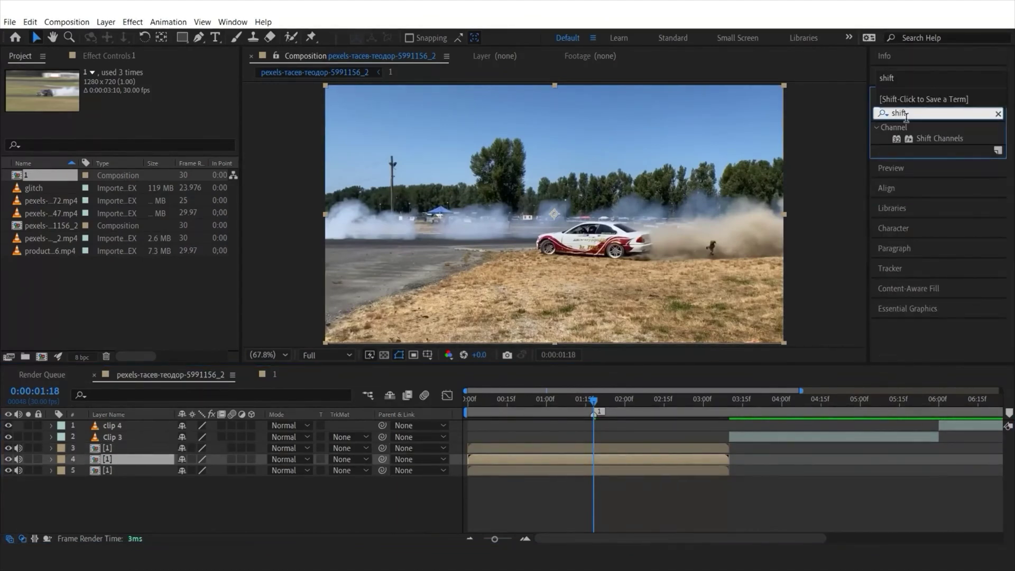
drag(924, 134, 595, 477)
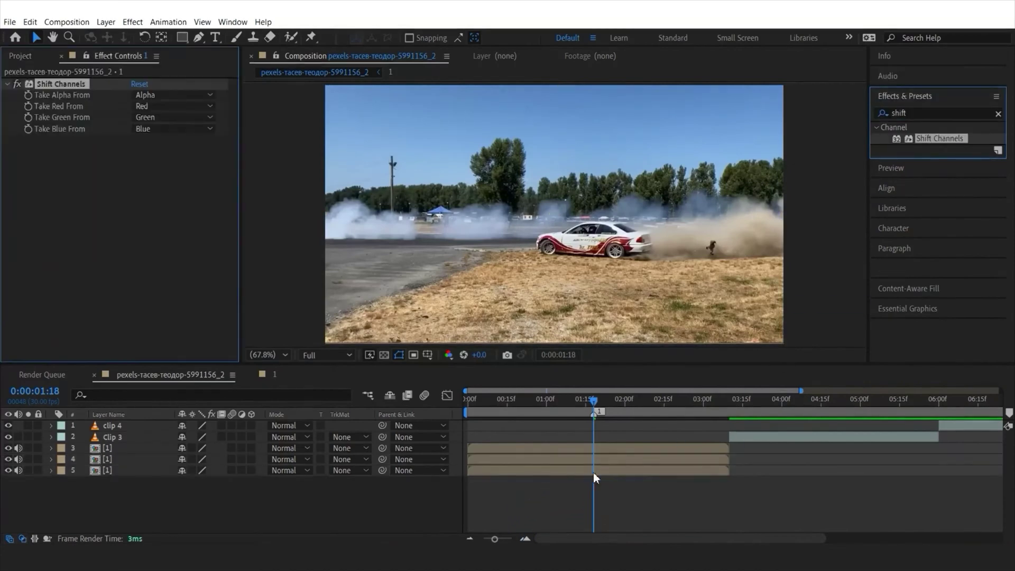
click(153, 117)
click(158, 256)
click(156, 128)
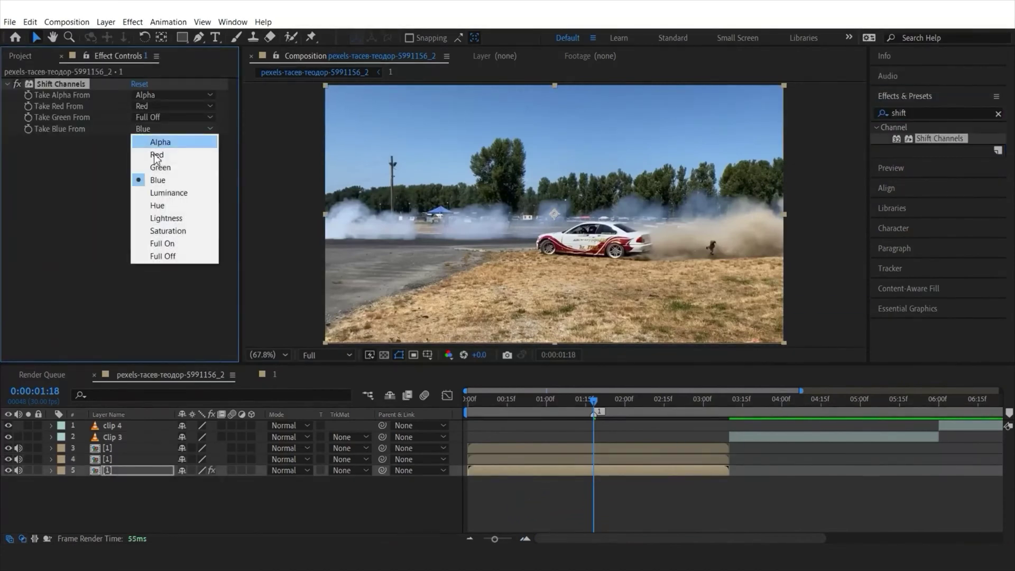
click(162, 256)
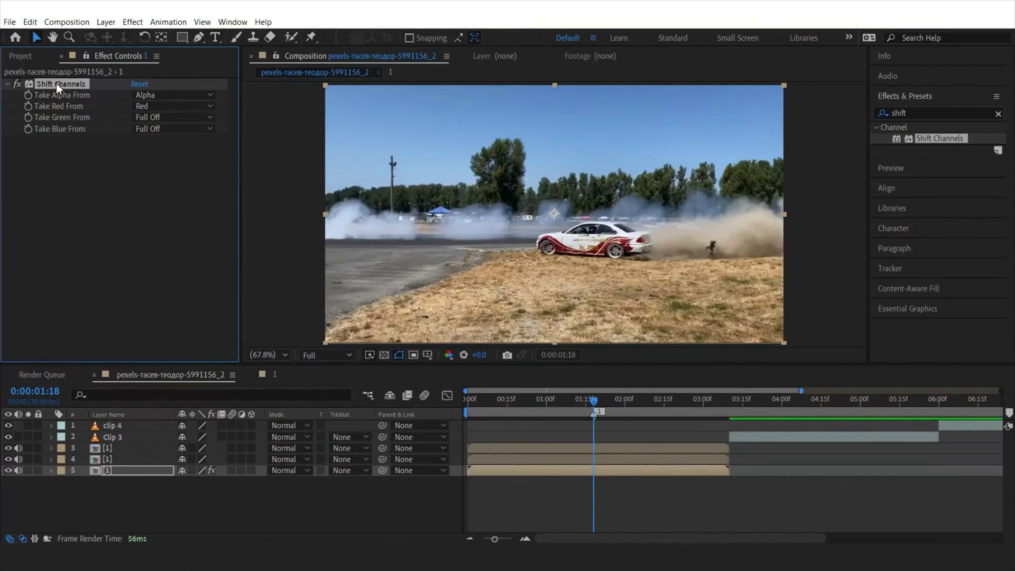
- Copy Shift Channels to the middle copy of layer 1, with red at Full Off, green from Green and blue at Full Off
click(119, 458)
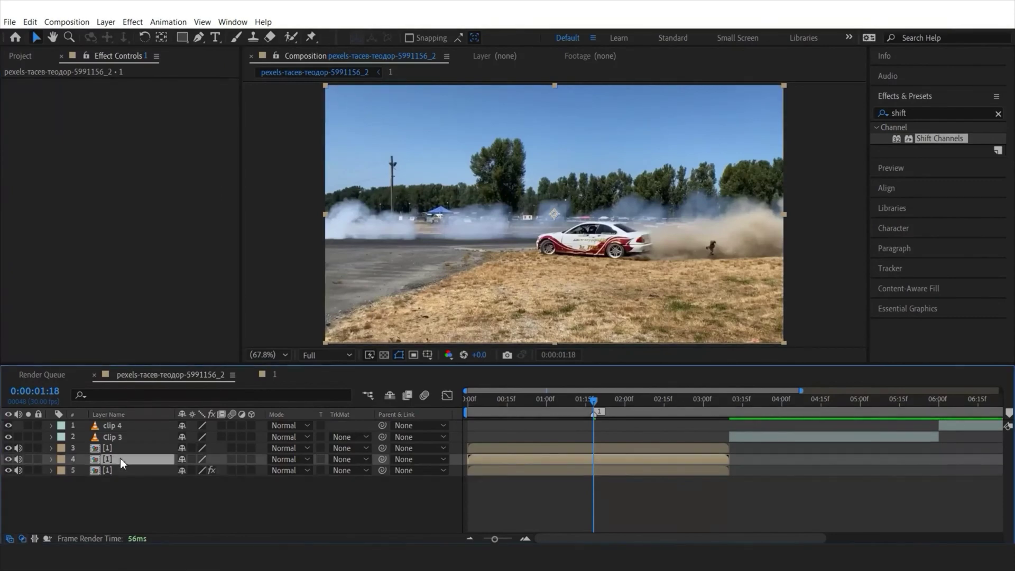
key(ctrl+v)
click(143, 106)
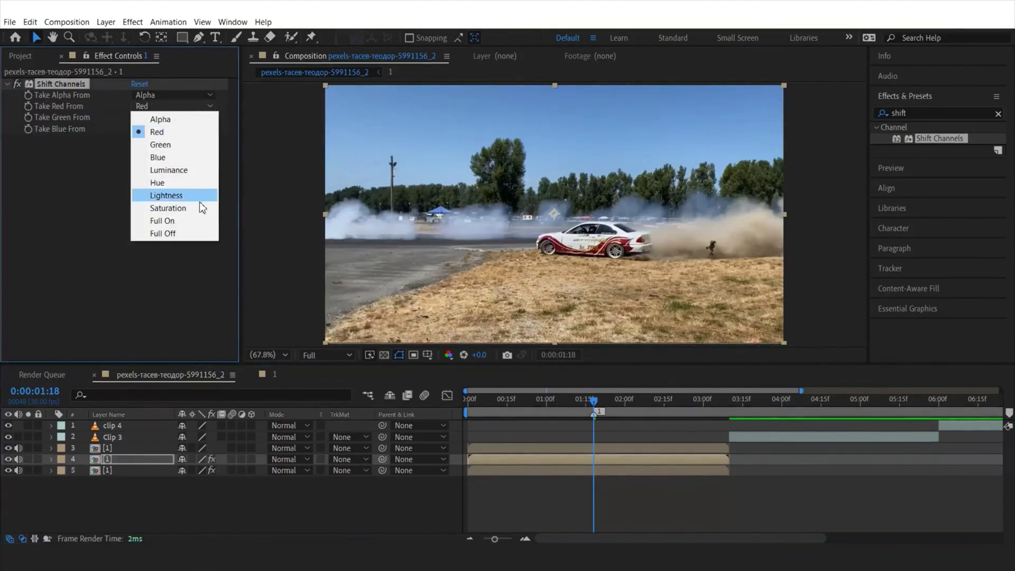
click(172, 235)
click(165, 117)
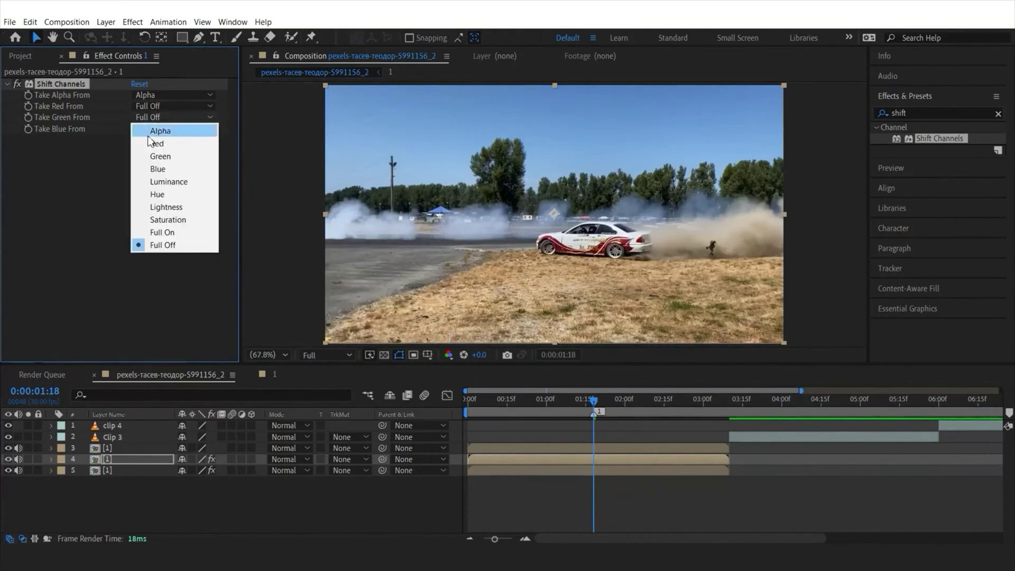
click(162, 154)
click(165, 129)
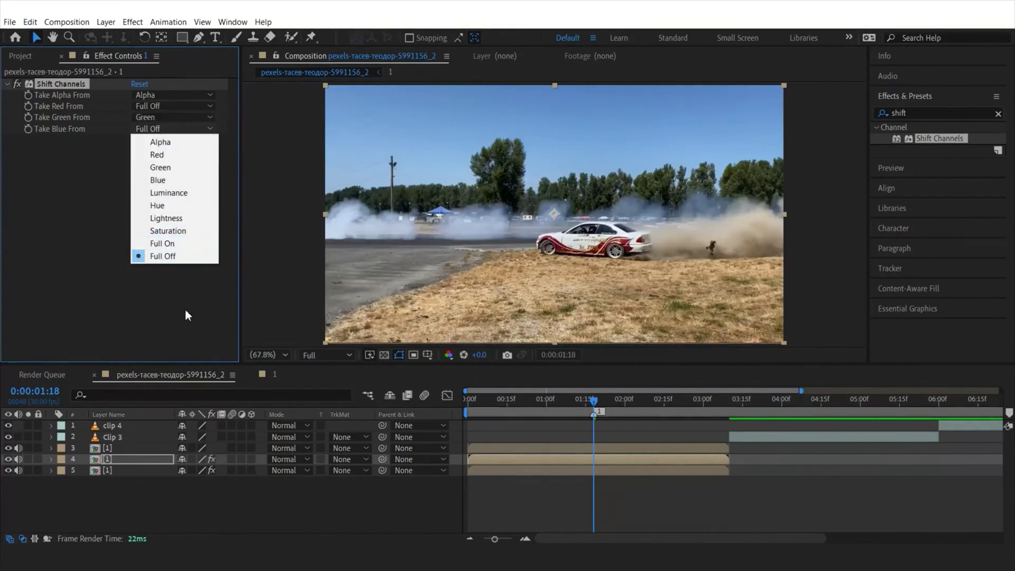
click(189, 327)
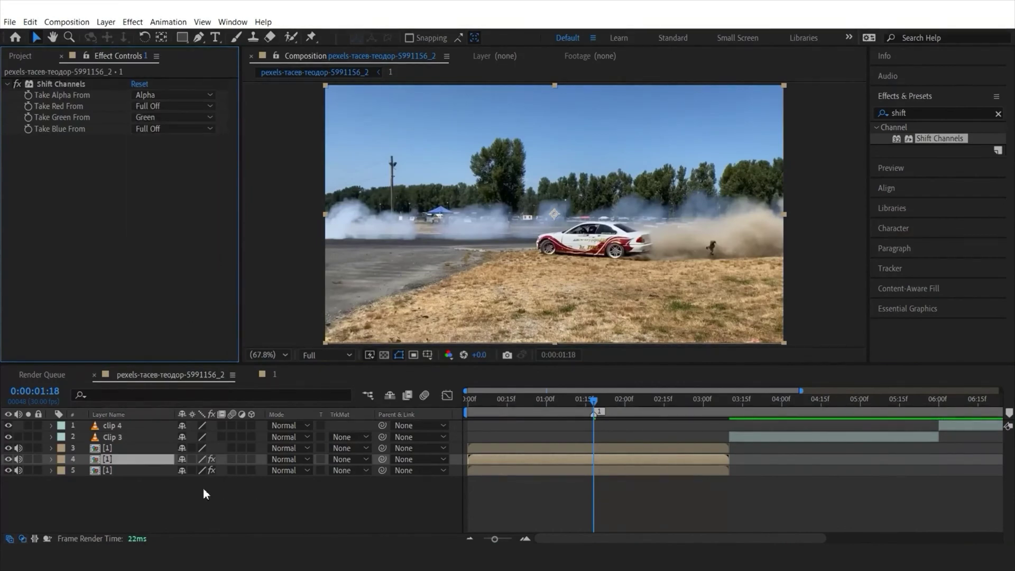
- Copy Shift Channels from the middle to the uppermost copy of layer 1, setting green to Full Off and blue from Blue
click(53, 84)
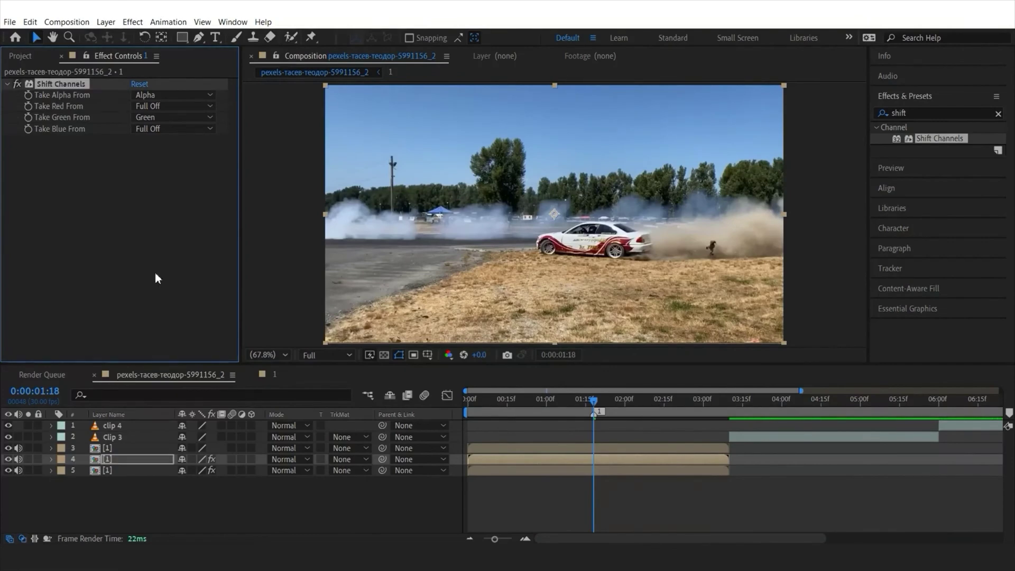
click(113, 444)
key(ctrl+v)
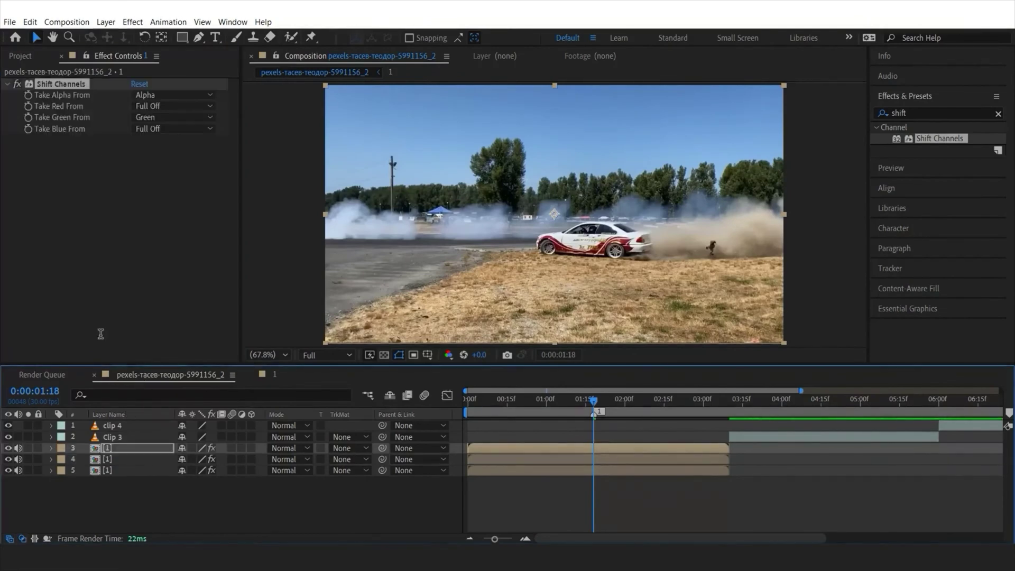
click(160, 116)
click(158, 244)
click(149, 130)
click(153, 180)
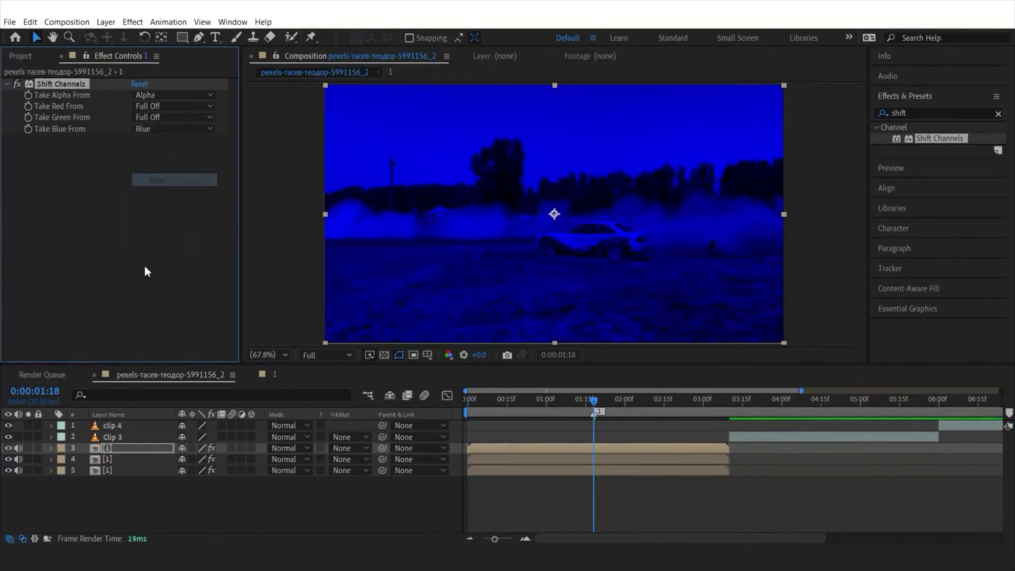
- Set the blending mode of all three copies of layer 1 to Screen
drag(160, 503, 118, 450)
right_click(119, 450)
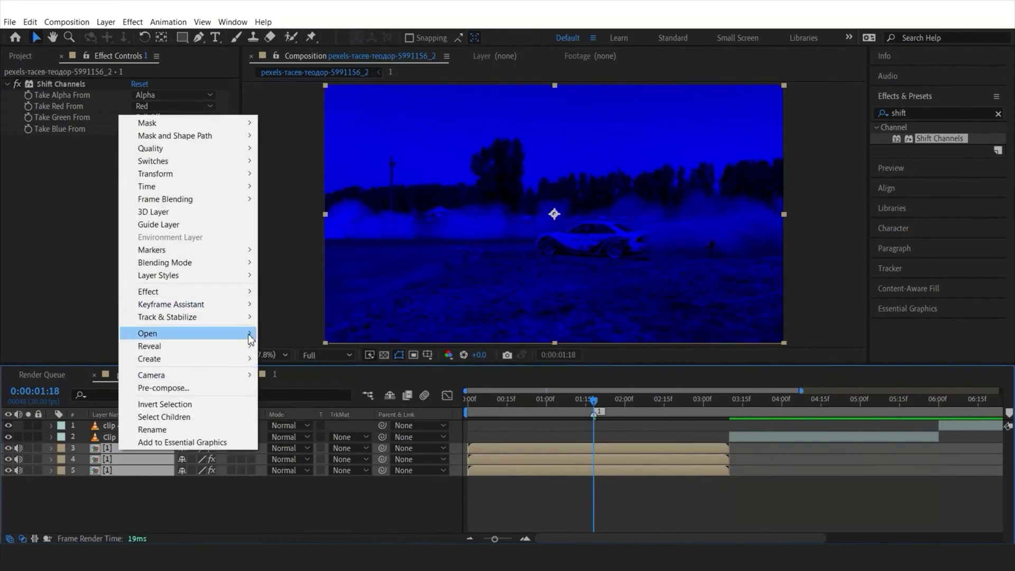
mouse_move(184, 198)
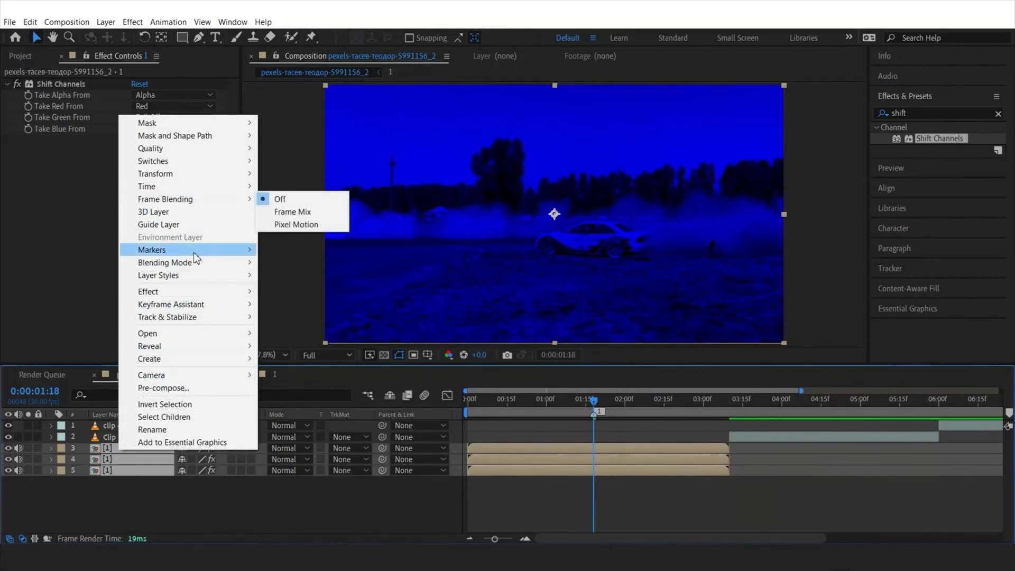
mouse_move(198, 262)
click(308, 246)
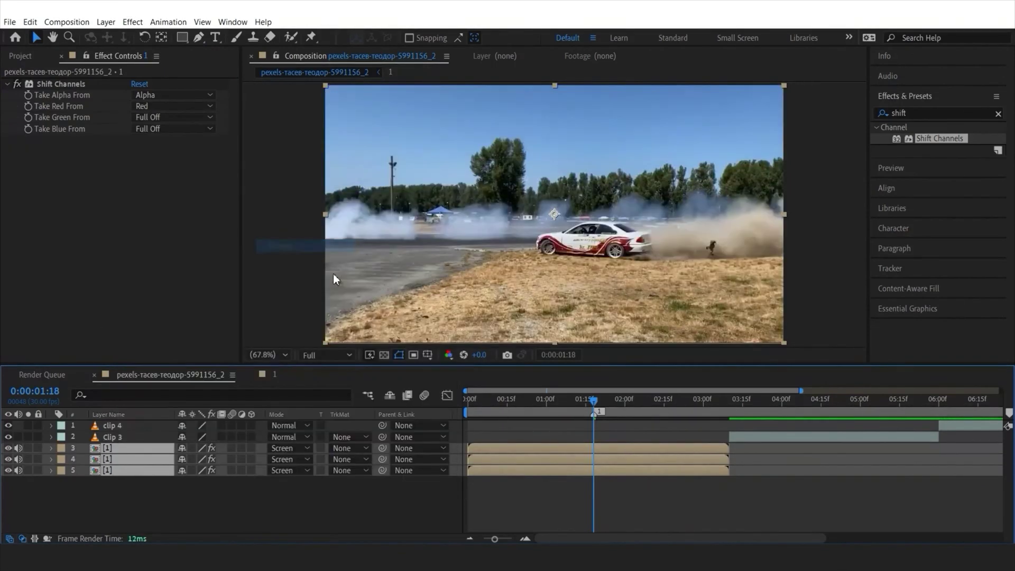
- Find the Wiggle - position preset and apply it to the lowest, red-channel copy of layer 1
click(108, 469)
click(931, 112)
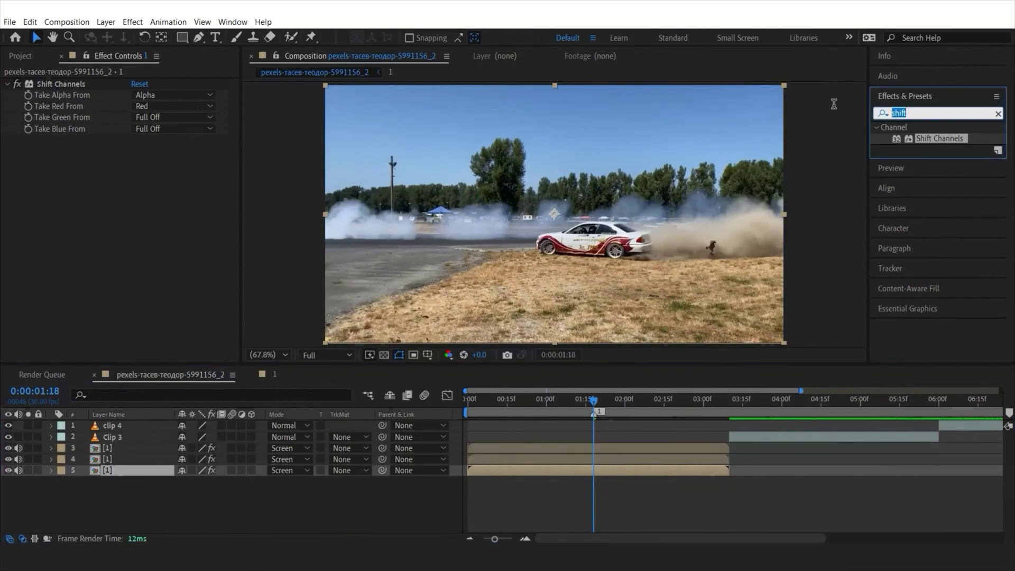
text(wiggle)
drag(943, 161, 594, 471)
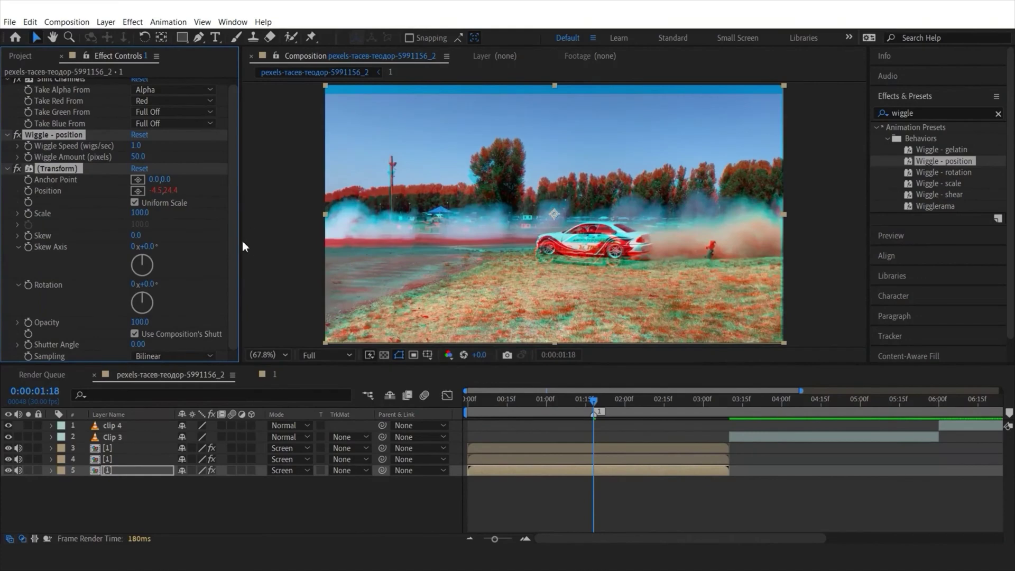
- Keyframe Wiggle Speed and Wiggle Amount at 0 on the red-channel layer at 0:00:01:13, just before the cut
key(semicolon)
drag(730, 403, 569, 410)
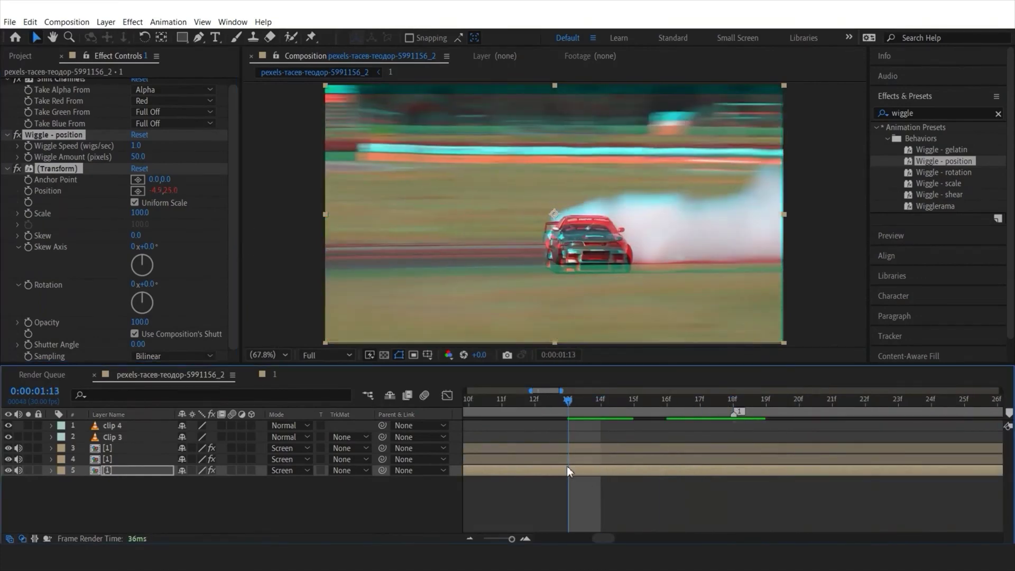
click(30, 147)
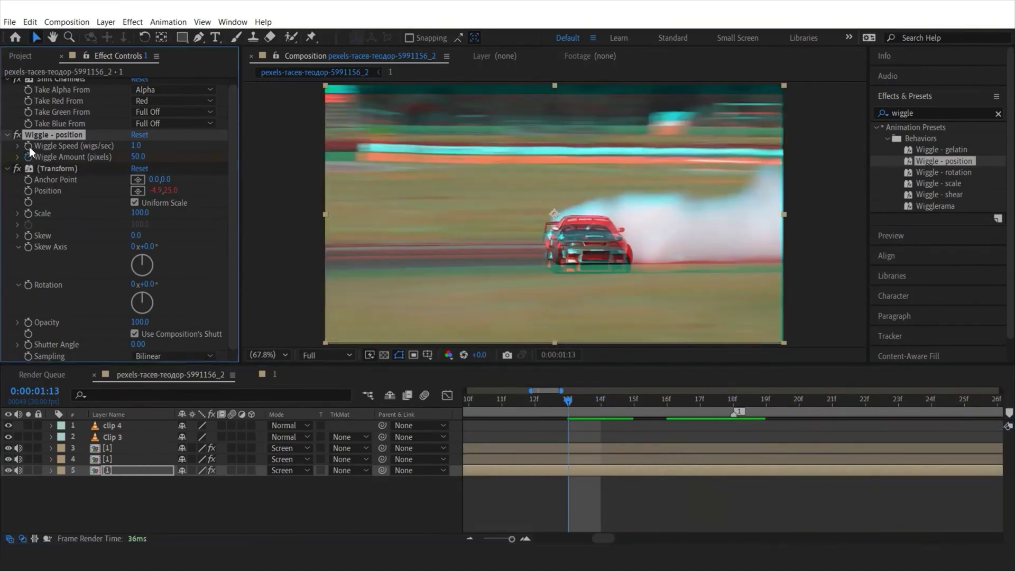
click(136, 146)
text(0)
click(136, 157)
text(0)
click(168, 151)
- Keyframe Wiggle Speed 60 and Wiggle Amount 55 at 0:00:01:18, and paste the zero-value keyframes at 0:00:01:21
drag(568, 402, 732, 442)
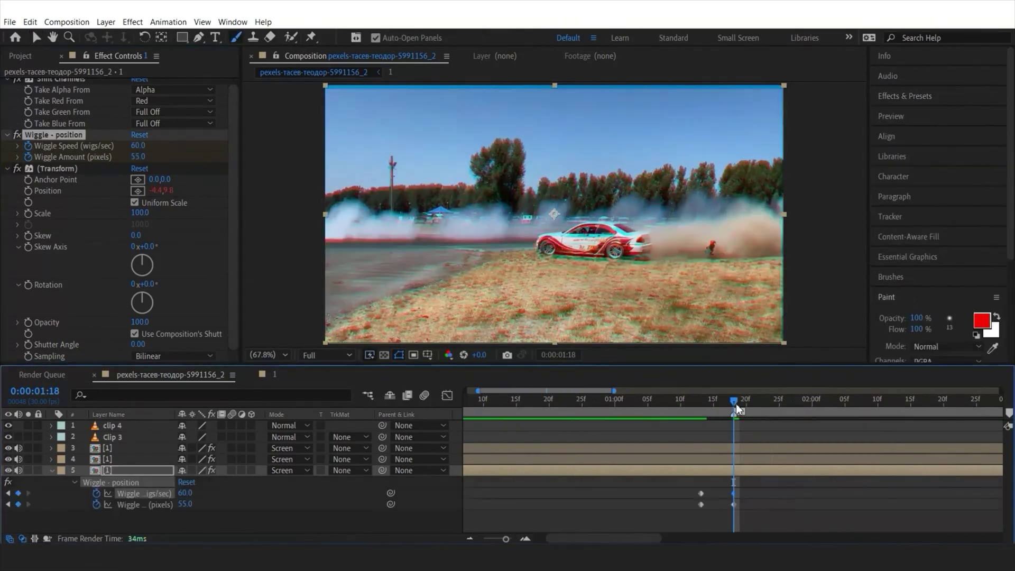
drag(736, 404, 752, 408)
key(ctrl+v)
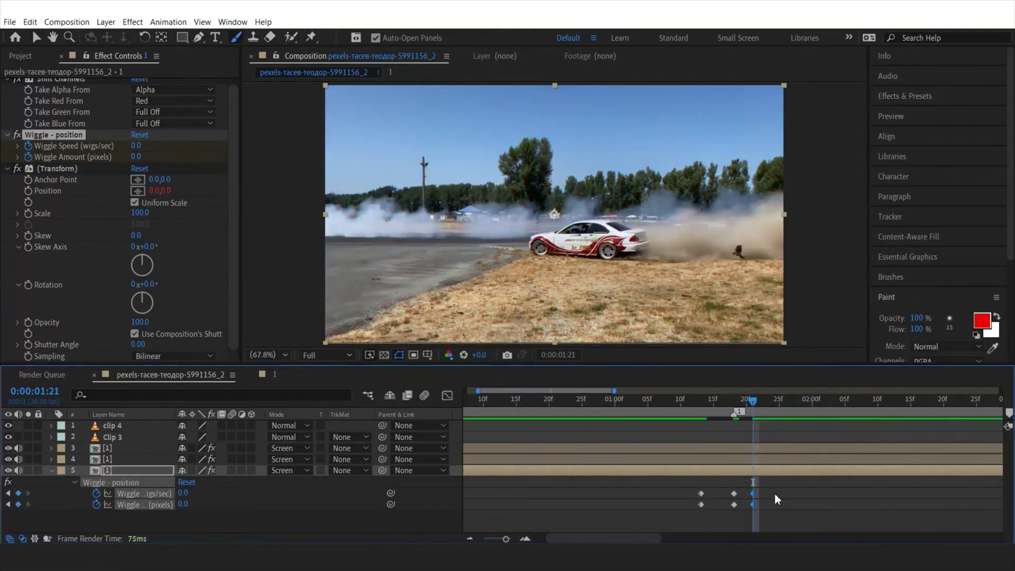
drag(773, 492, 745, 521)
drag(693, 488, 699, 497)
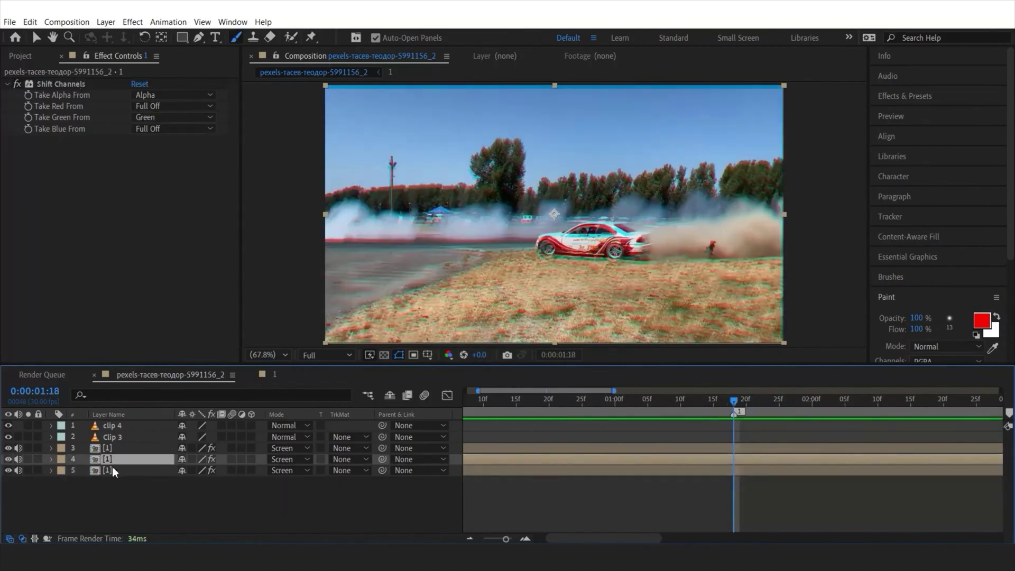
- Copy the keyframed Wiggle - position effect from the red-channel layer to the green-channel layer above it
click(105, 469)
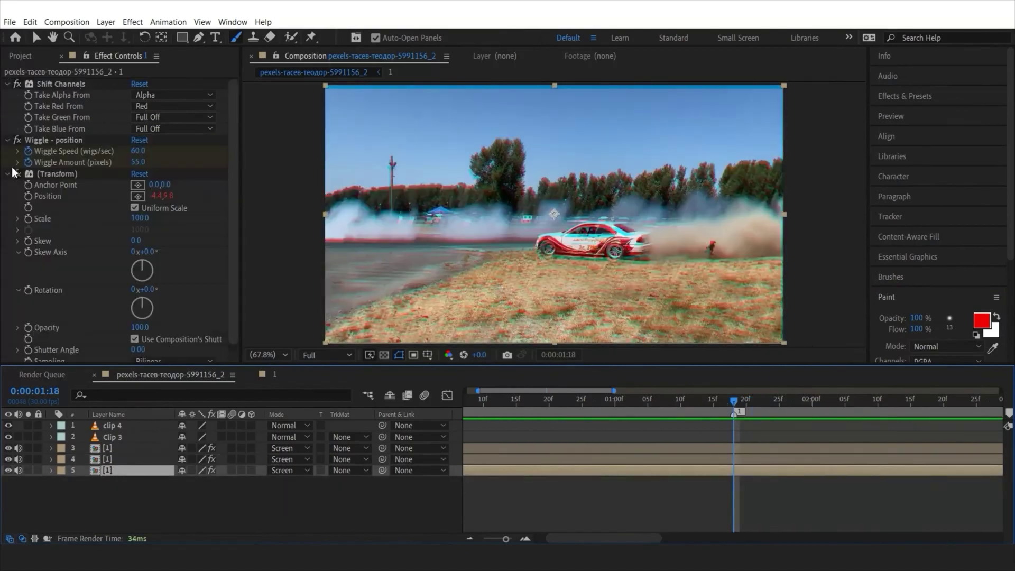
click(55, 139)
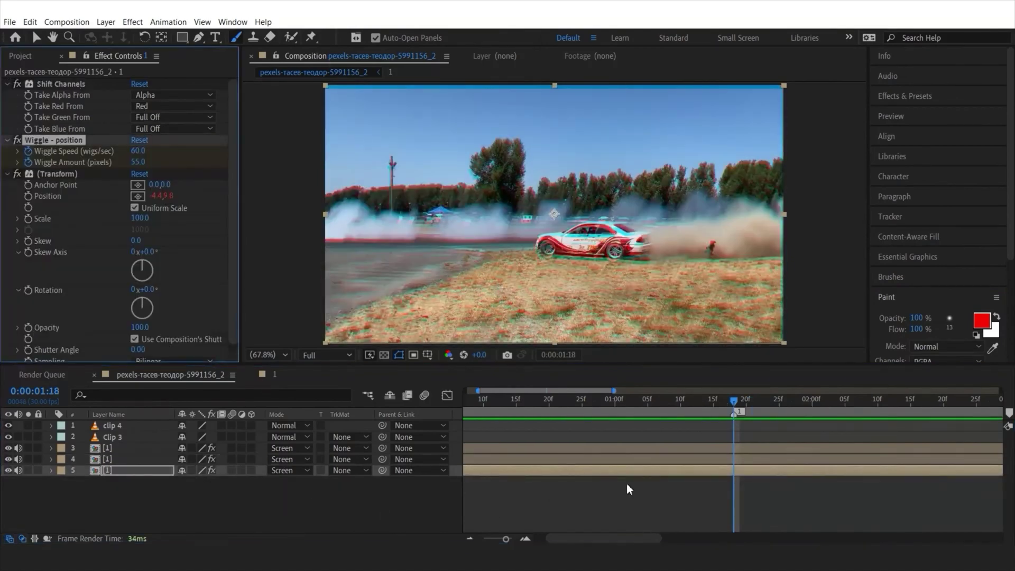
click(695, 462)
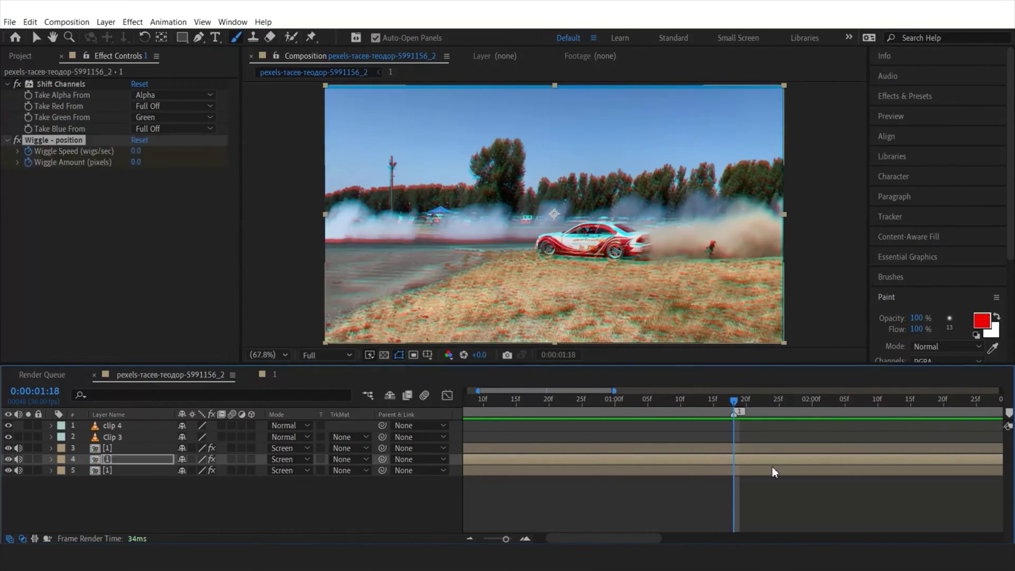
key(u)
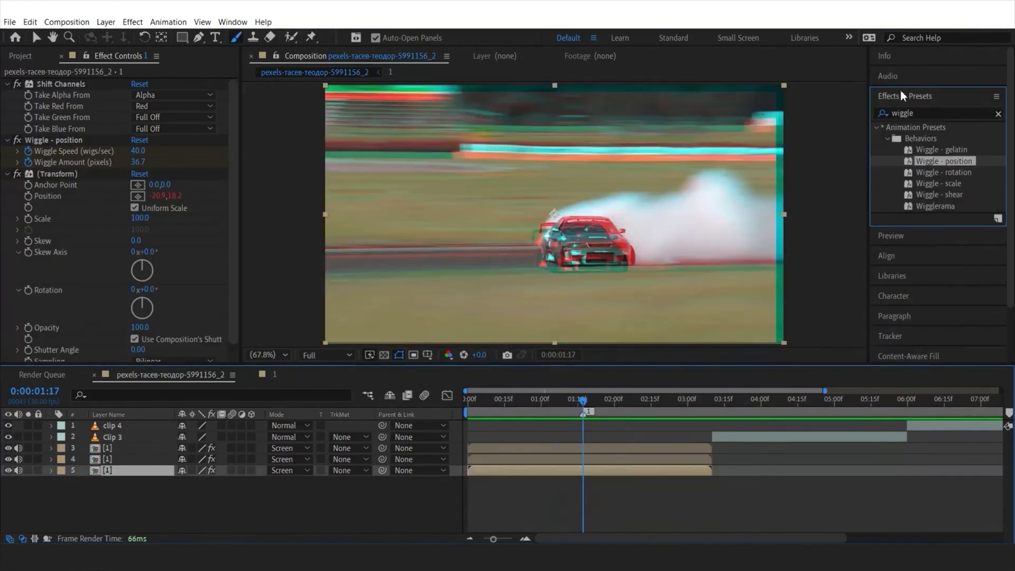
- Apply Motion Tile to the red-channel layer with output width and height of 200 and Mirror Edges enabled
text(motion)
double_click(923, 194)
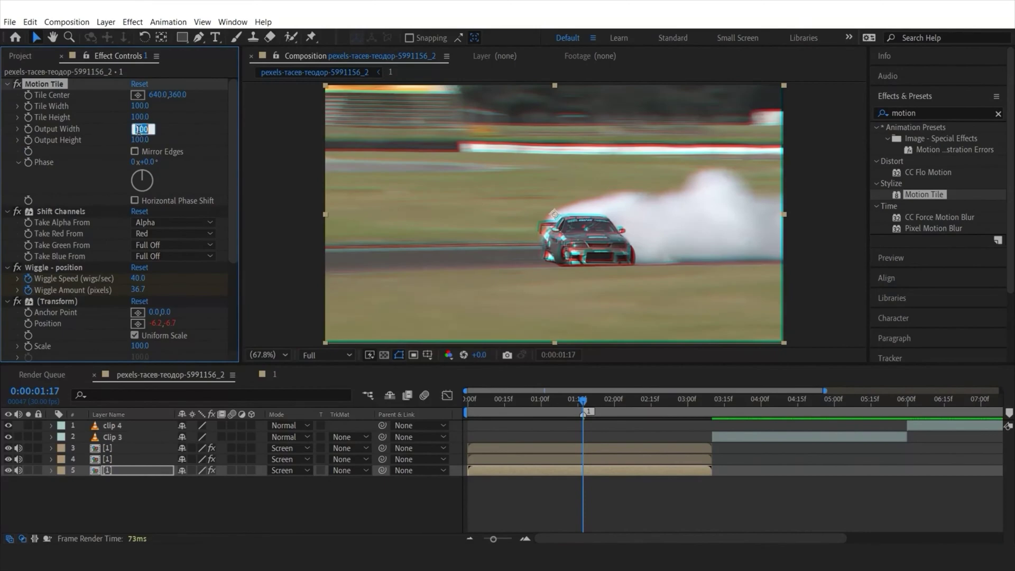
text(200)
key(Tab)
text(2)
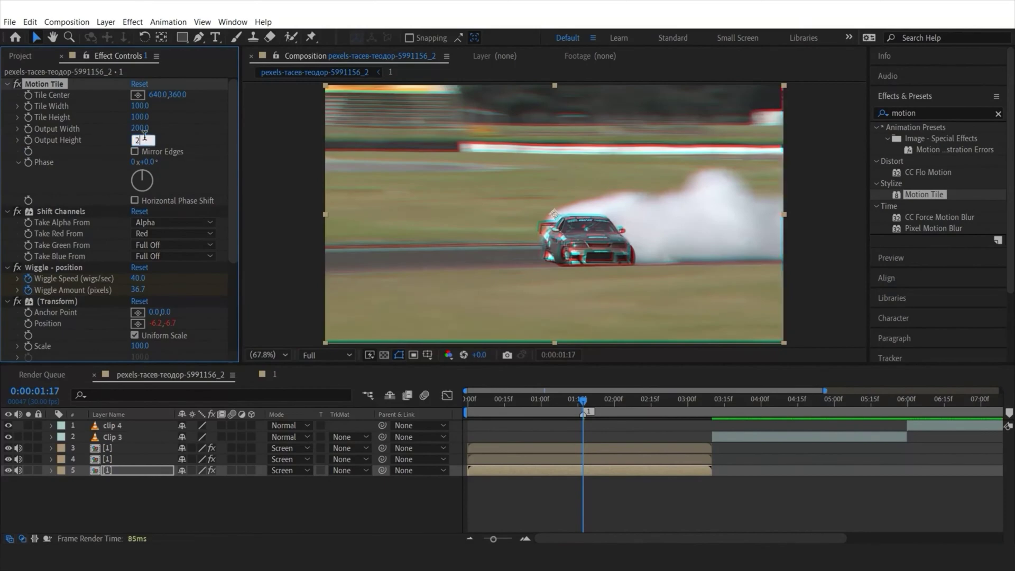
text(00)
click(134, 151)
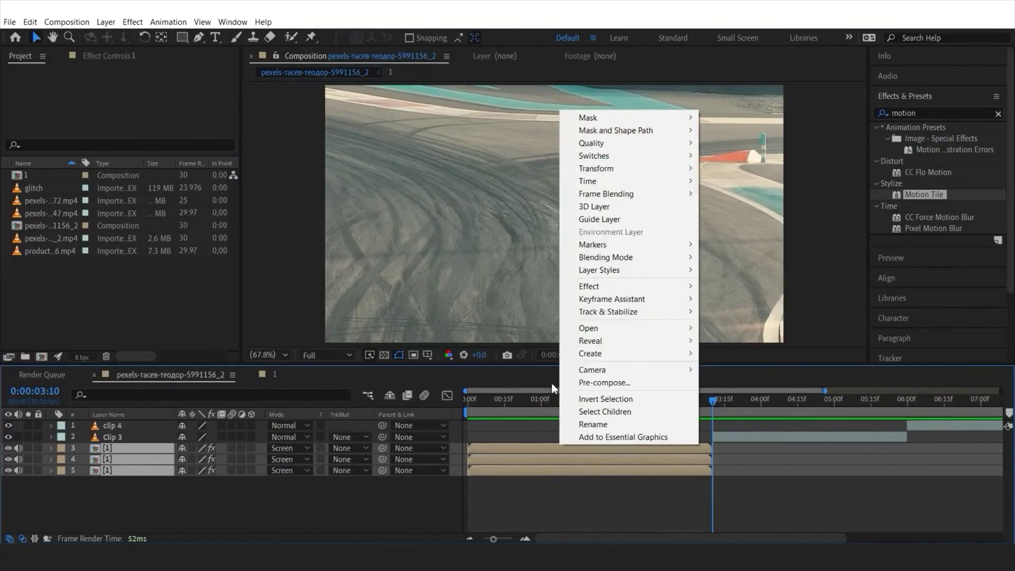
- Pre-compose the three channel copies of layer 1, moving all attributes into the new composition
click(632, 382)
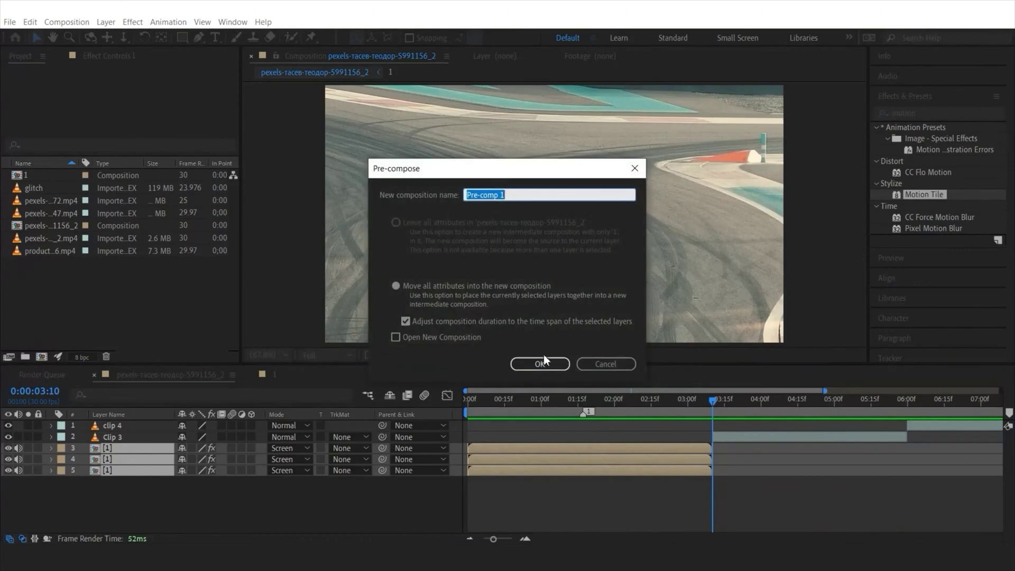
click(554, 363)
- Create a new composition from the glitch footage
click(42, 188)
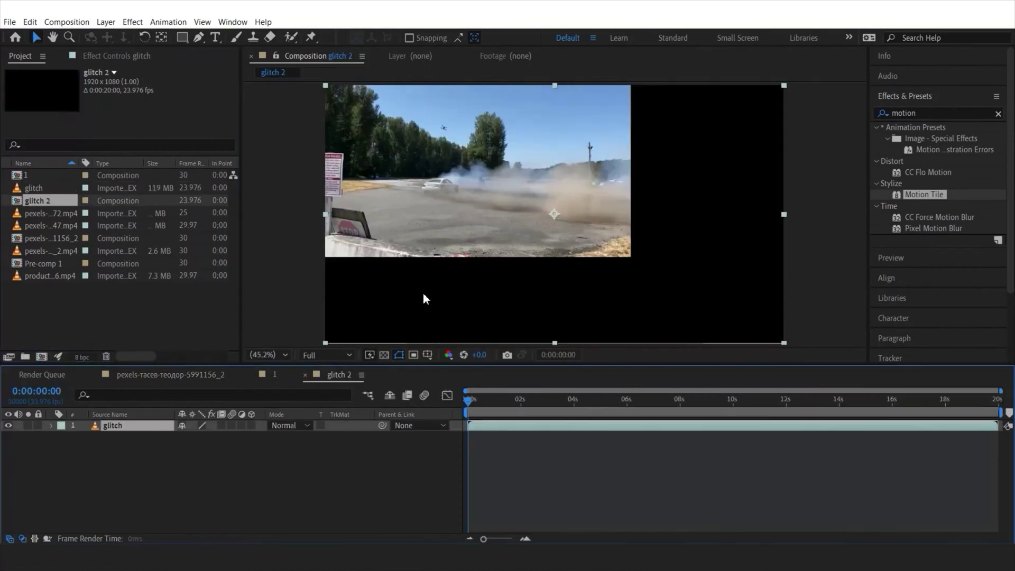
- Trim the glitch 2 composition to a work area ending at 0:00:01:08 and preview it
drag(467, 401, 503, 440)
key(n)
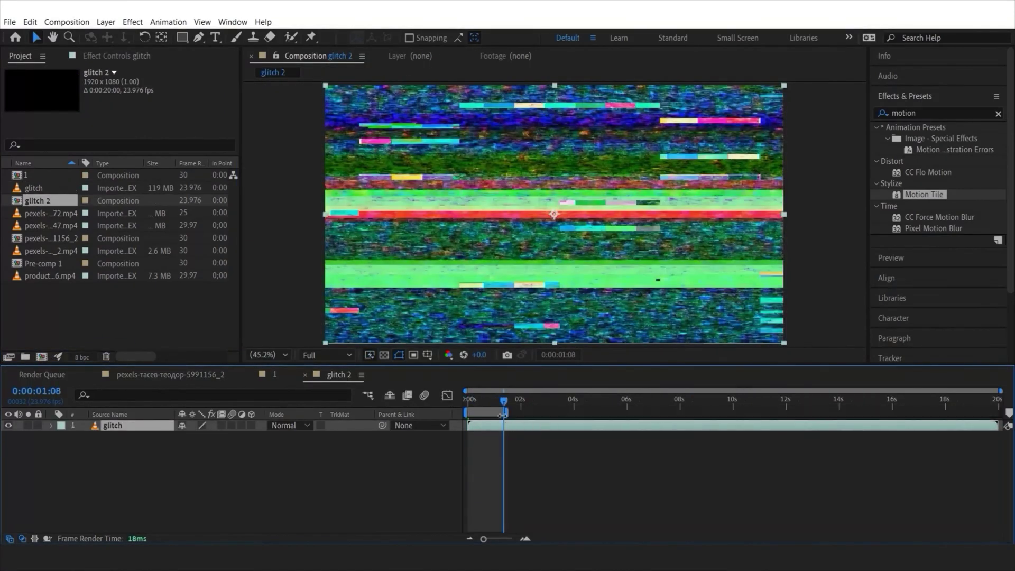
right_click(502, 412)
click(542, 446)
key(space)
- Apply Curves to the glitch layer and shape an S-curve on the RGB channel to raise the contrast
click(133, 21)
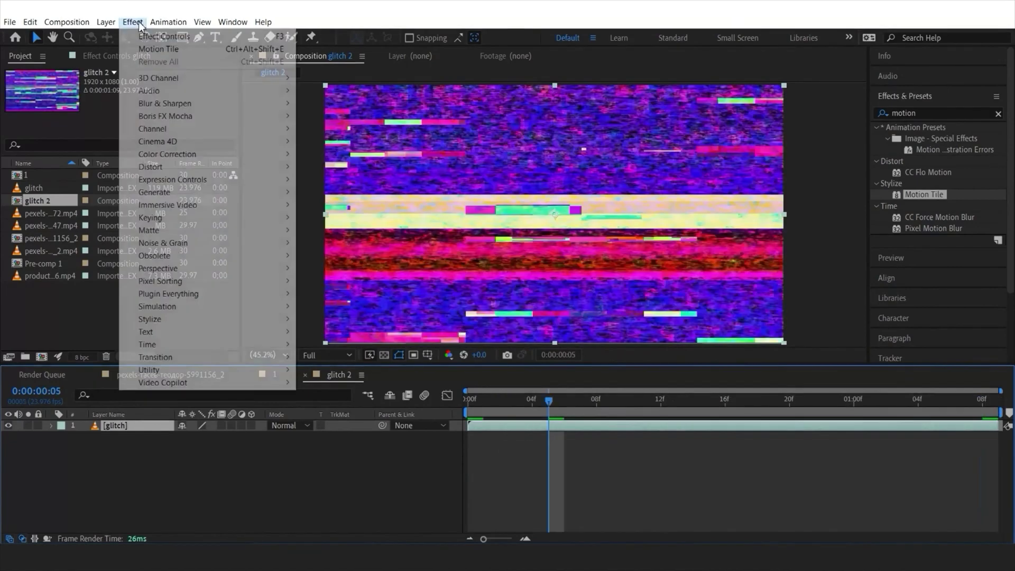
mouse_move(212, 154)
click(332, 360)
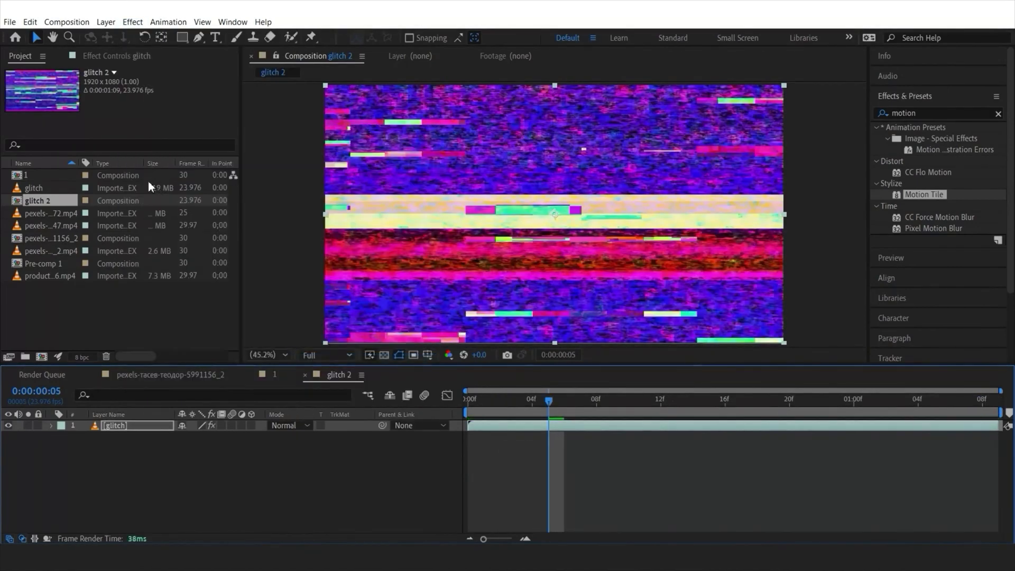
click(128, 58)
drag(138, 193, 126, 185)
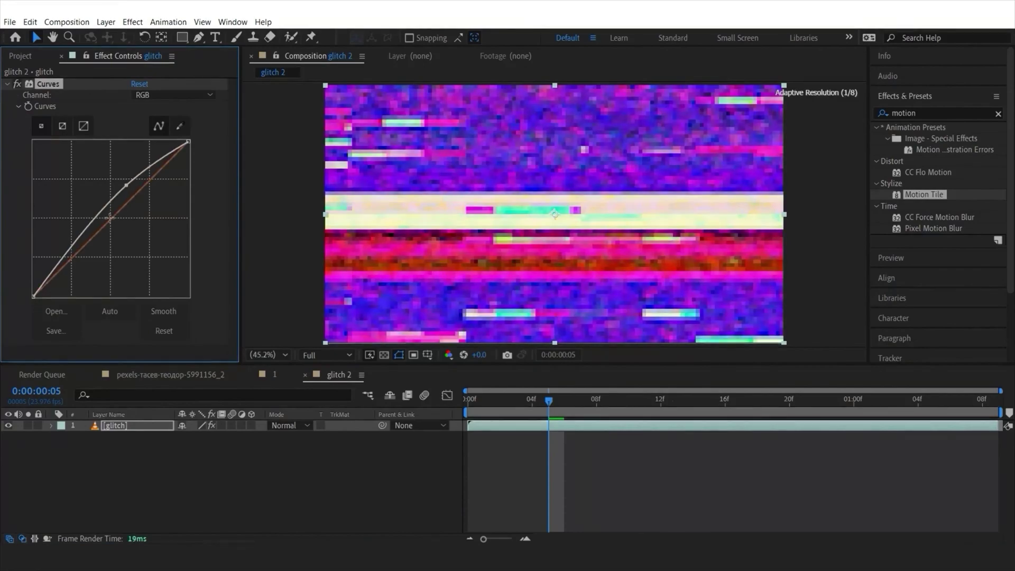
mouse_move(77, 254)
mouse_down()
mouse_move(71, 245)
mouse_move(85, 267)
mouse_move(96, 257)
mouse_up()
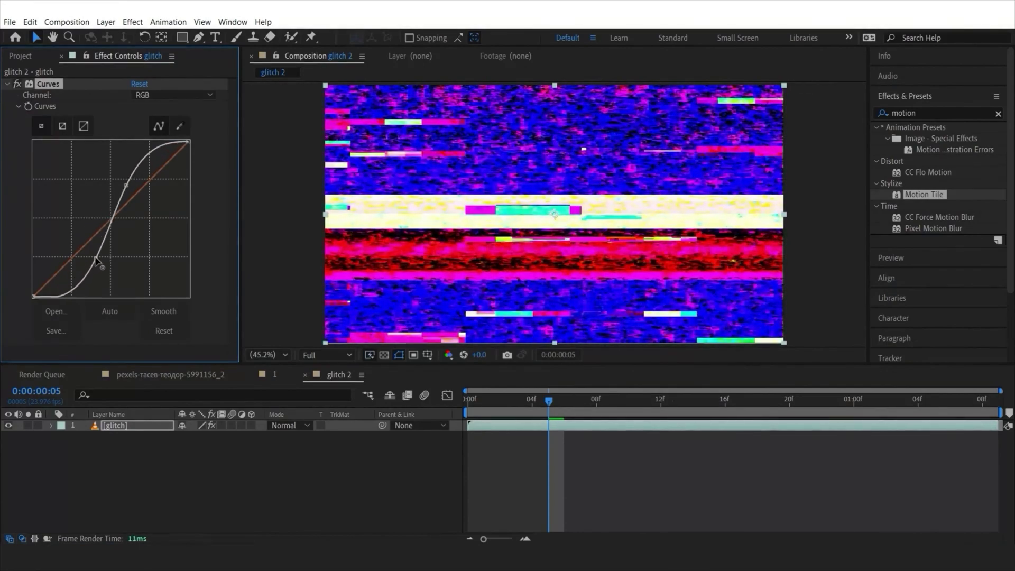
- Apply the Black & White effect to the glitch layer
click(930, 113)
text(black)
drag(928, 172, 258, 428)
click(204, 492)
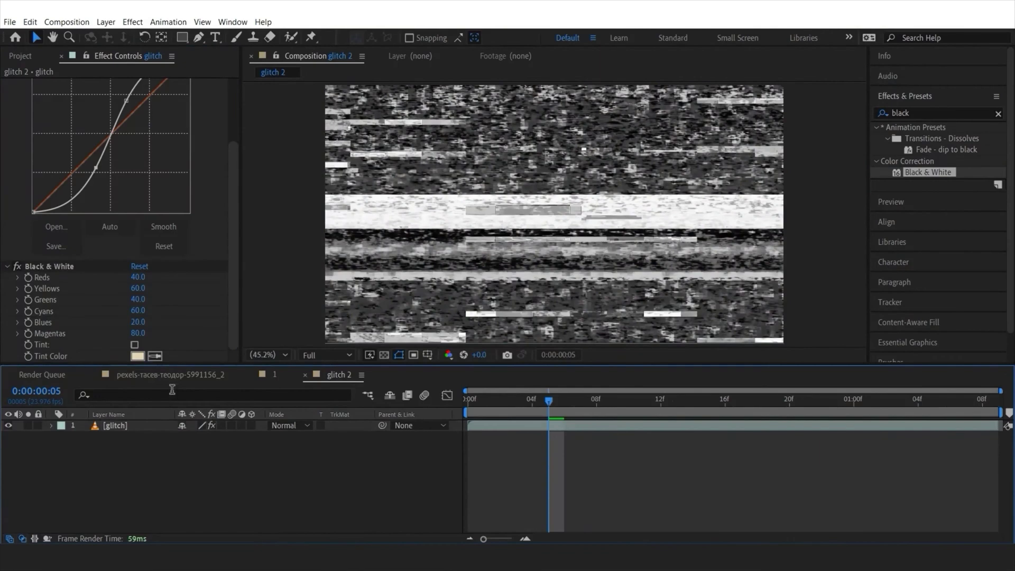
- In the pexels car-clip composition, split Clip 3 near its beginning and delete the earlier part
click(173, 376)
click(714, 436)
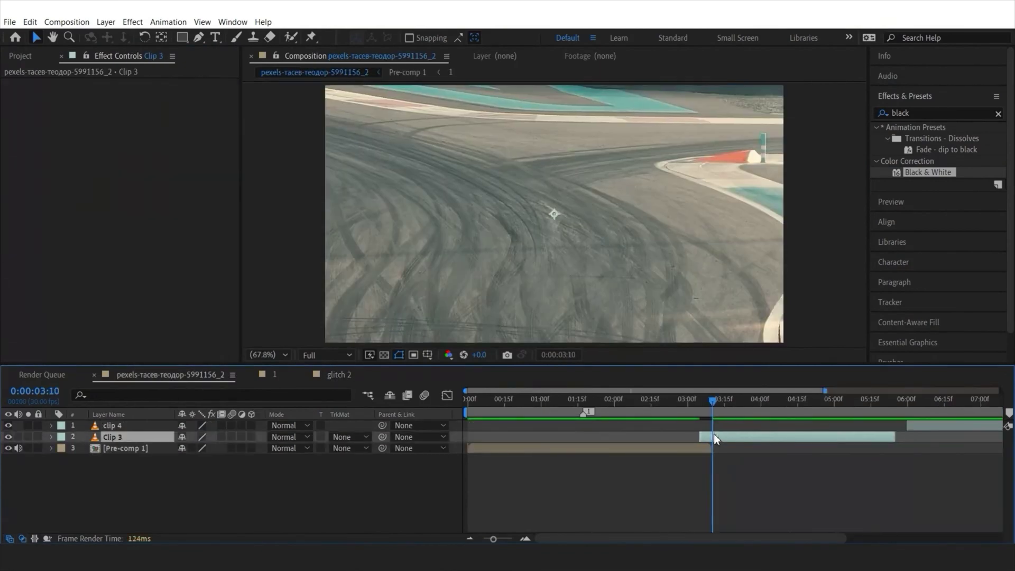
drag(718, 400, 762, 410)
key(ctrl+shift+d)
click(755, 447)
key(Delete)
key(alt+[)
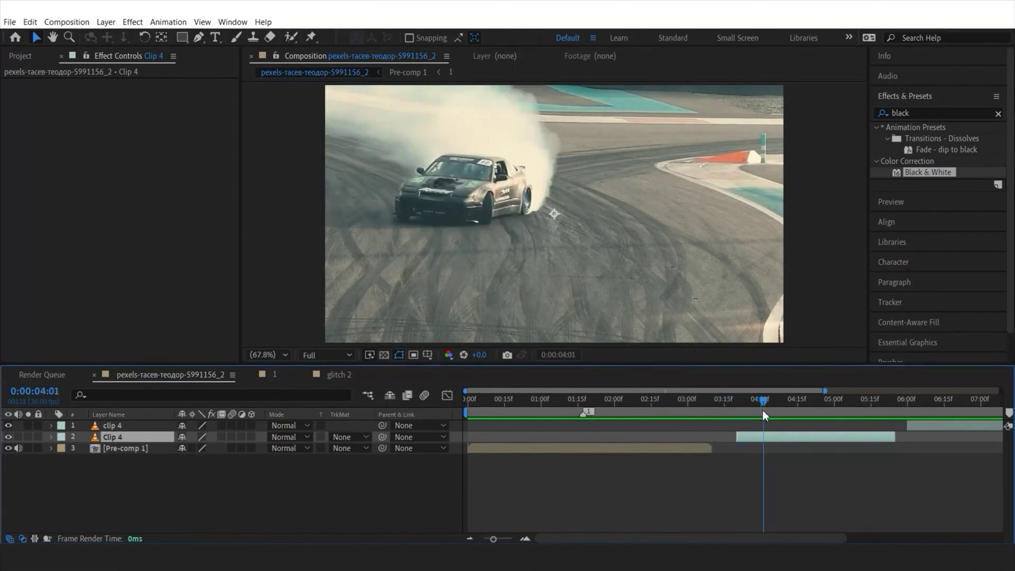
- Split the shortened clip at 0:00:04:01 and shift both parts earlier so the cut sits at 0:00:03:10, where Pre-comp 1 ends
key(ctrl+shift+d)
drag(775, 440, 737, 437)
drag(717, 406, 712, 404)
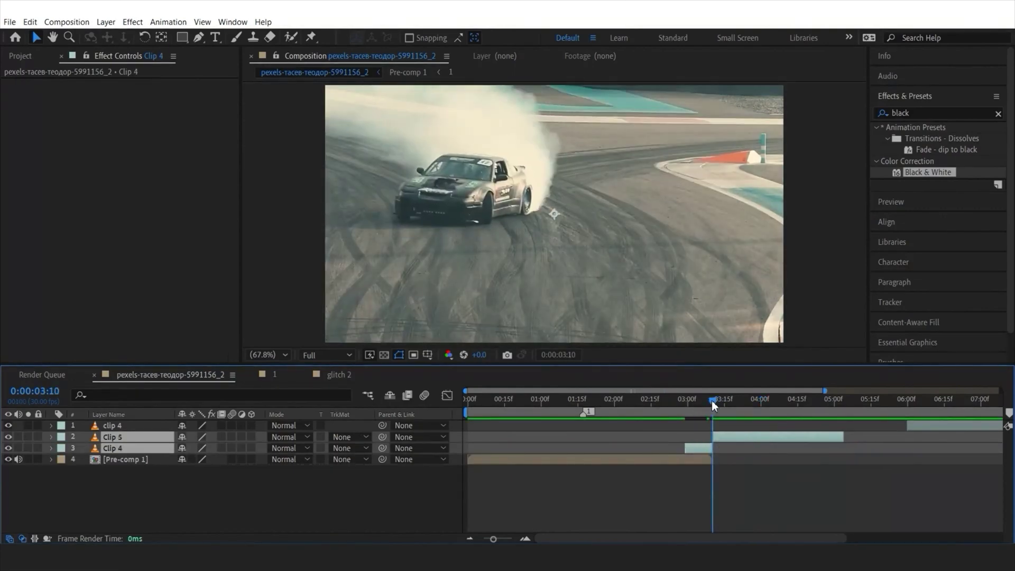
- Move Clip 5 below the short Clip 4 piece in the layer stack
click(732, 472)
click(739, 437)
drag(161, 436, 163, 452)
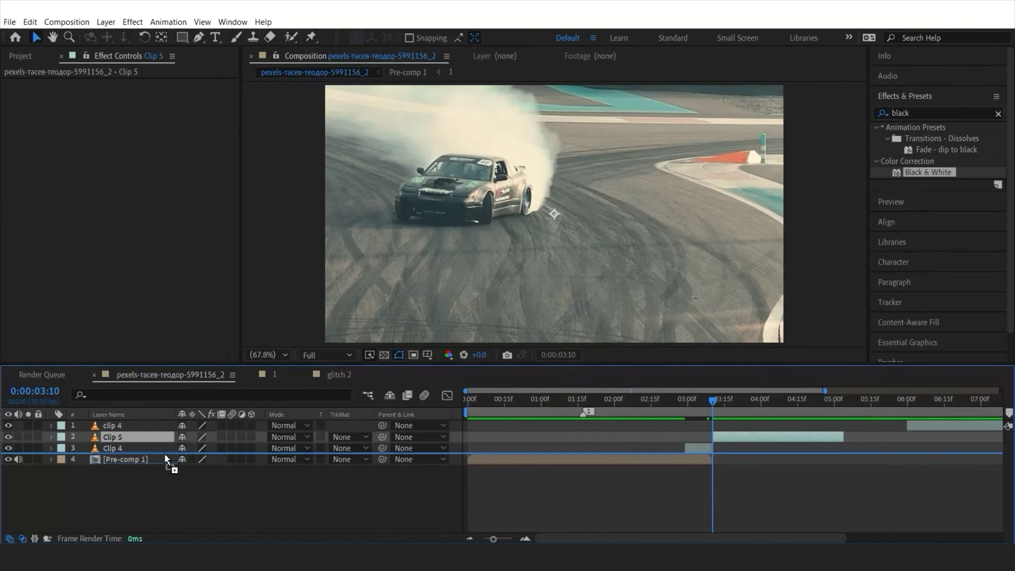
drag(163, 452, 163, 453)
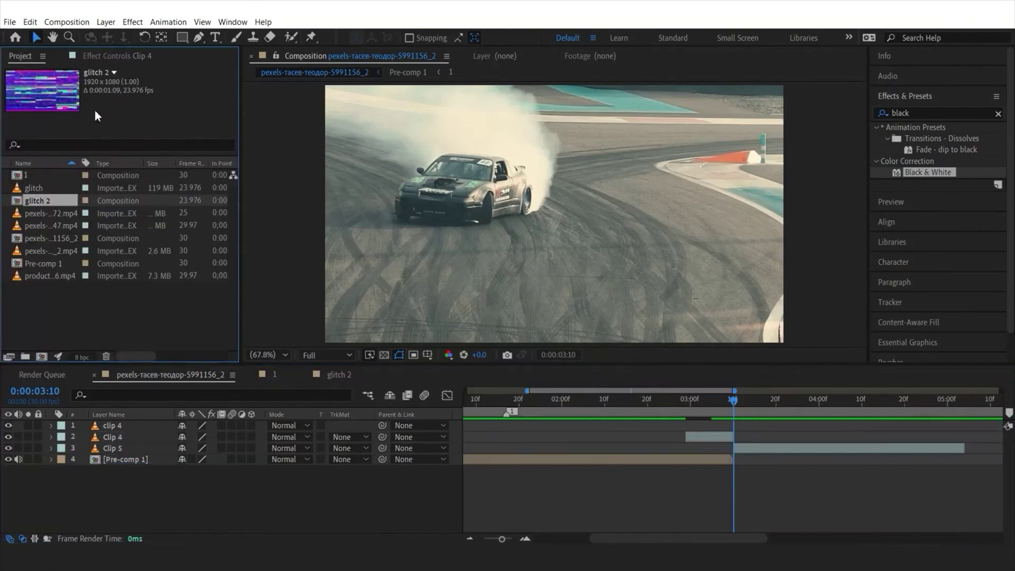
- Place glitch 2 directly above the short Clip 4 piece and set that piece's track matte to Luma Inverted Matte "[glitch 2]"
drag(45, 198, 705, 439)
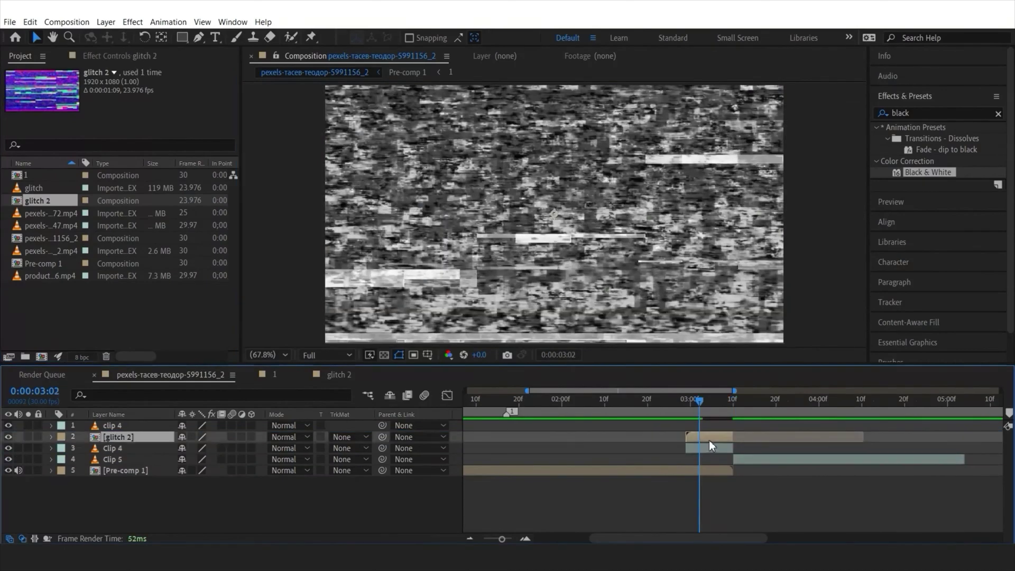
click(713, 449)
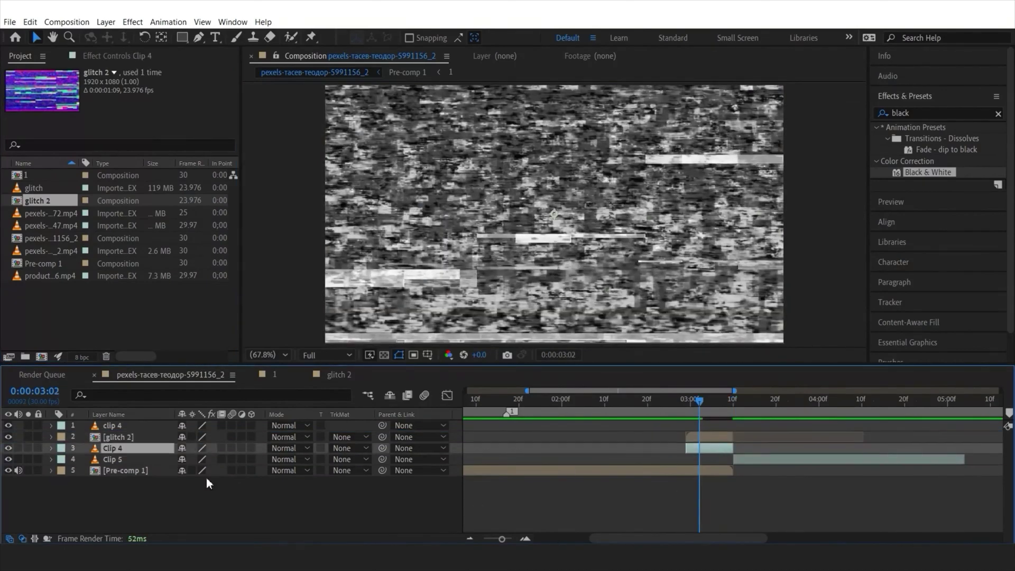
click(347, 448)
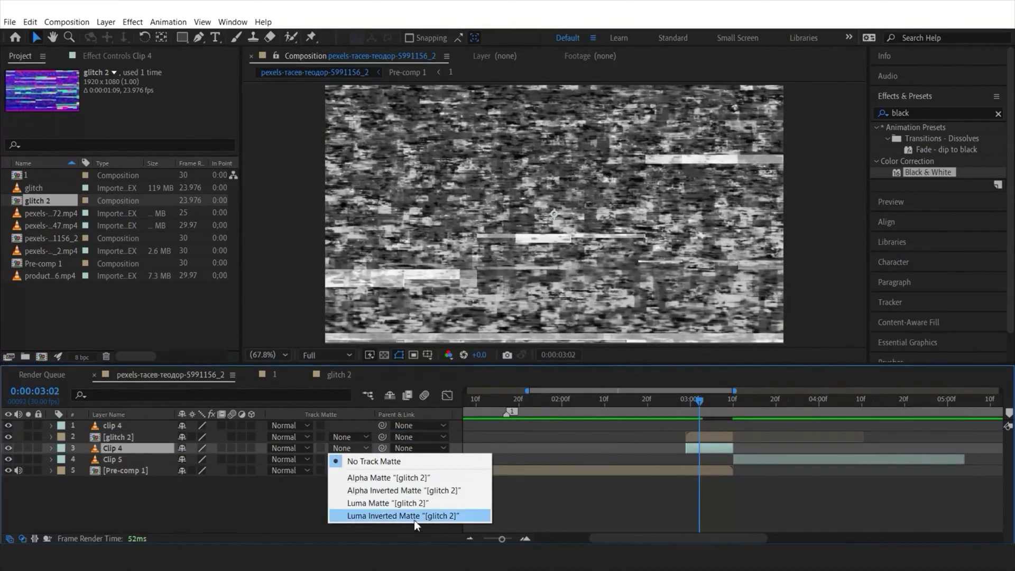
click(396, 517)
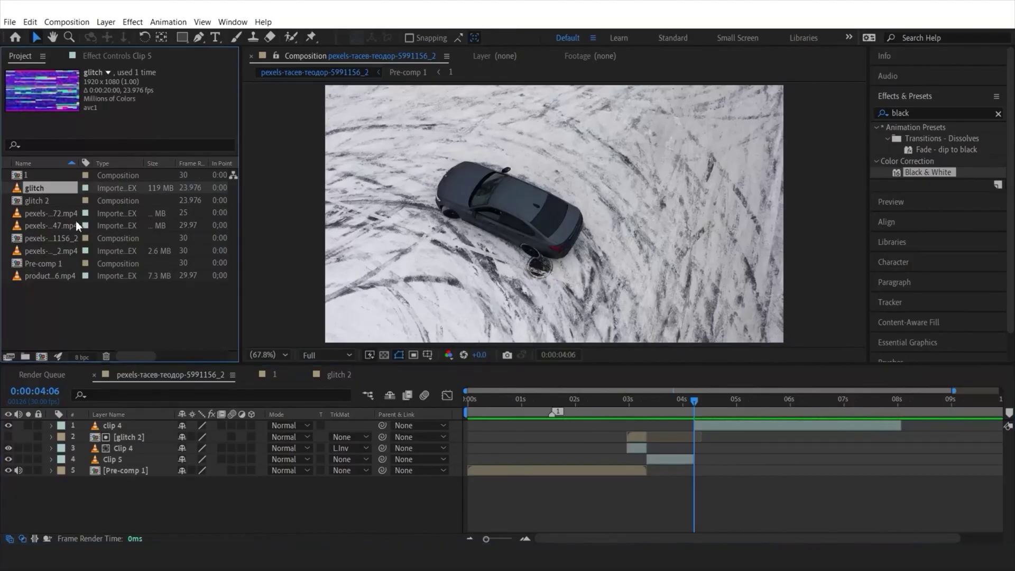
- Place a second glitch 2 layer on top of the stack and trim it to a short piece ending at 0:00:04:06, where Clip 5 ends
mouse_move(663, 414)
mouse_down()
mouse_move(713, 423)
mouse_move(680, 425)
mouse_up()
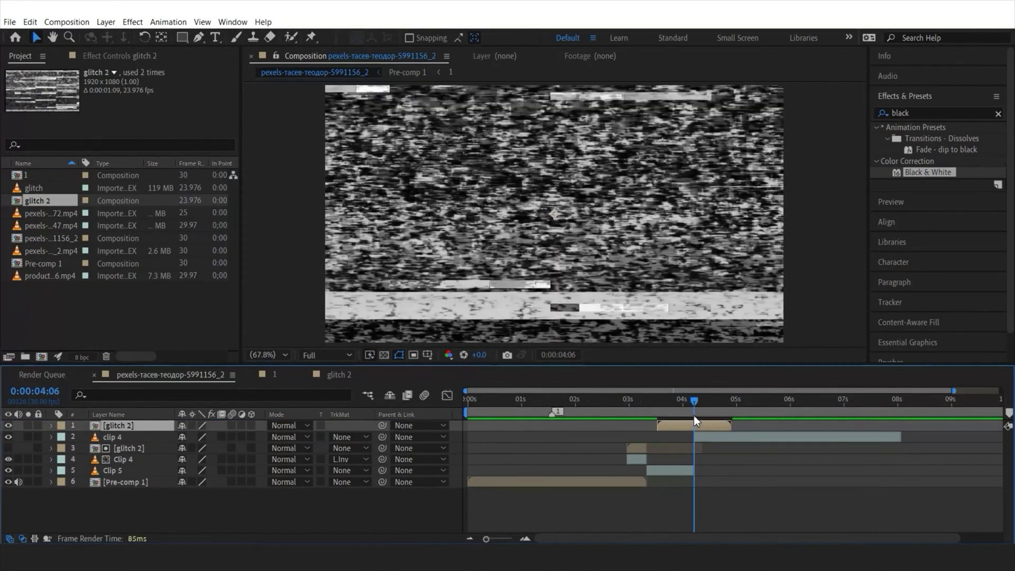
key(ctrl+shift+d)
key(Delete)
drag(692, 403, 687, 403)
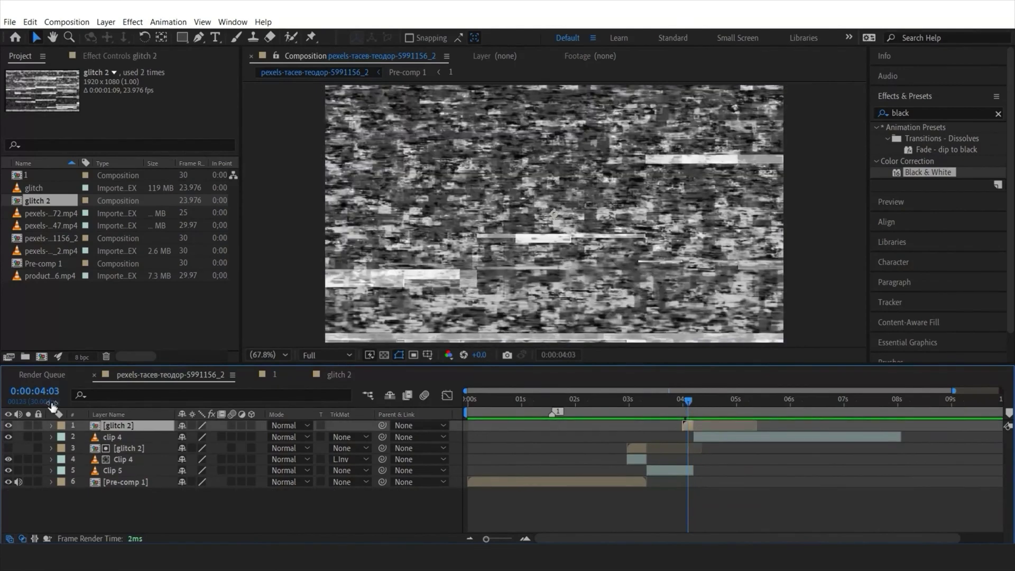
- Hide the topmost glitch 2 layer and add an adjustment layer above it named "displacement map"
click(9, 426)
right_click(295, 521)
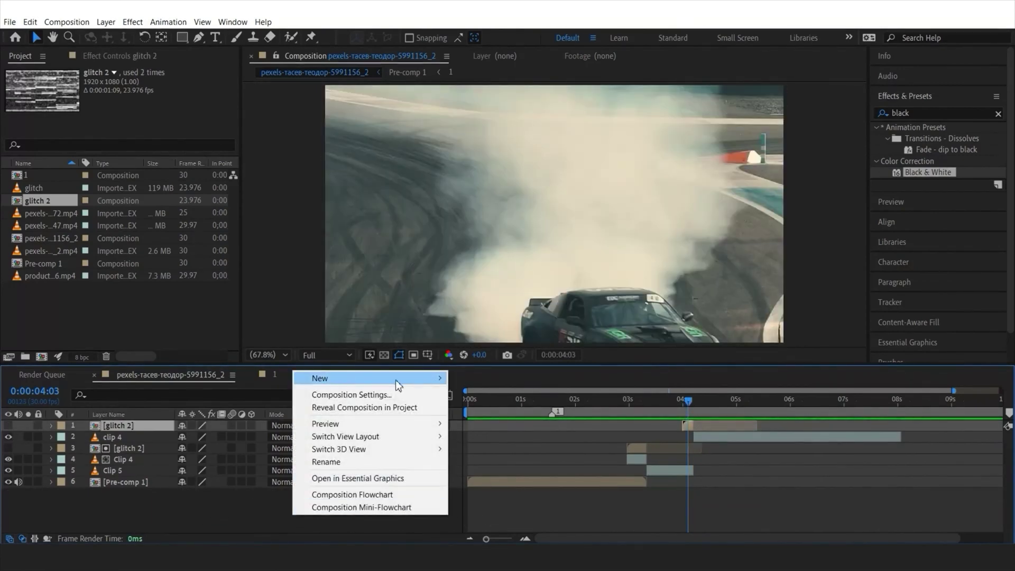
mouse_move(395, 379)
click(493, 470)
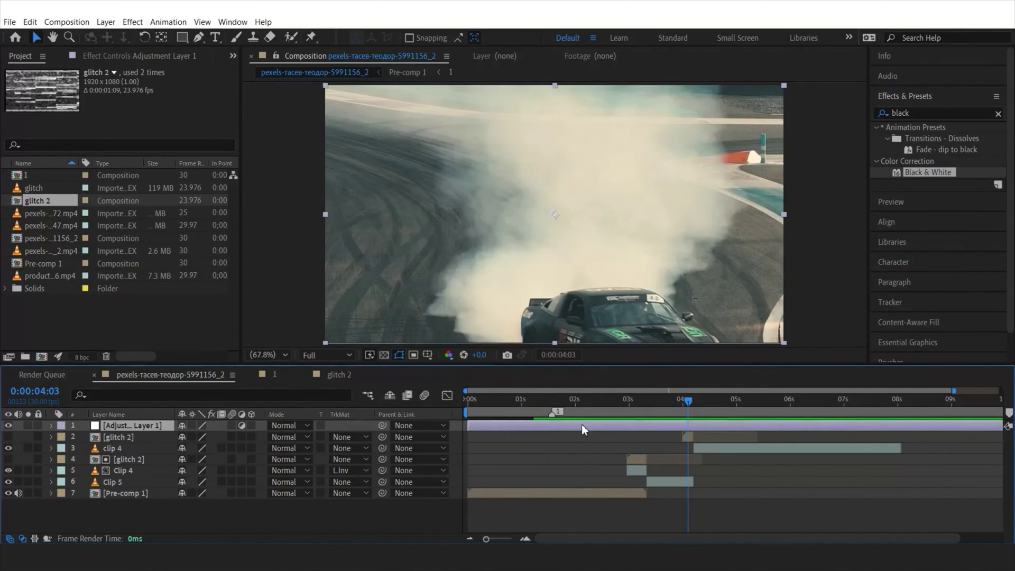
right_click(152, 426)
click(175, 420)
text(displacement map)
key(Return)
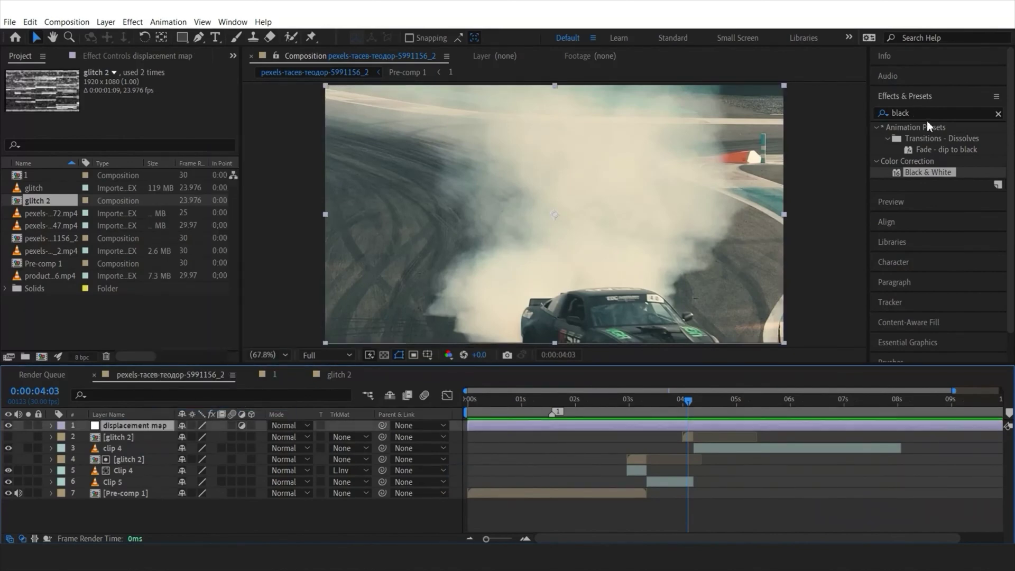
- Apply the Displacement Map effect to the displacement map adjustment layer
click(926, 120)
text(displacement)
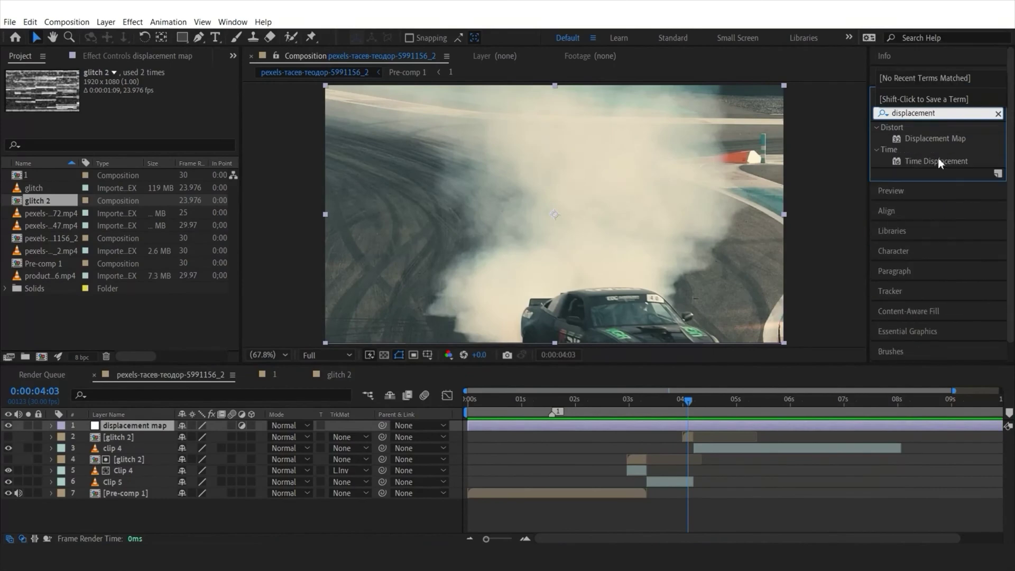
drag(935, 139, 149, 425)
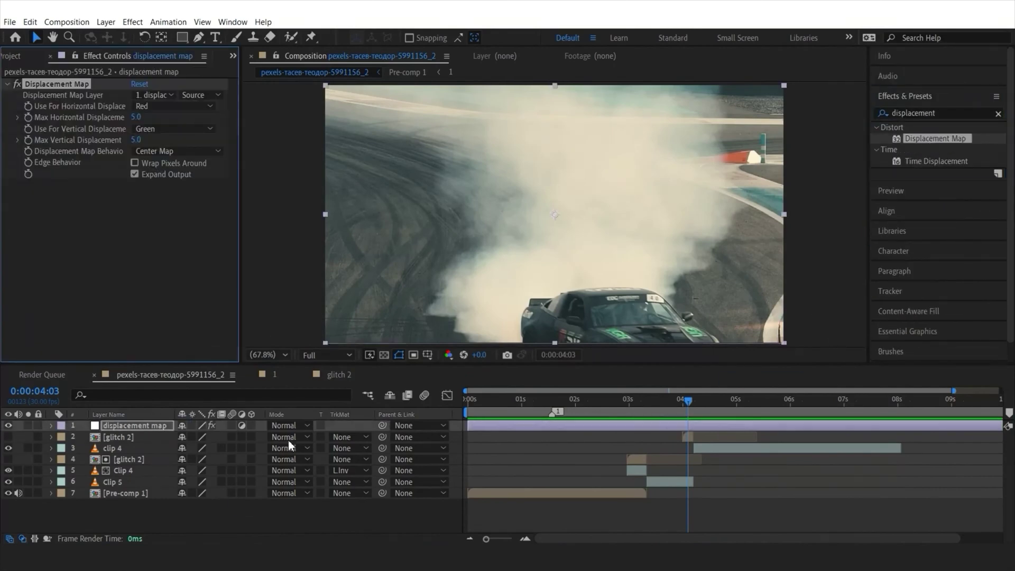
click(683, 426)
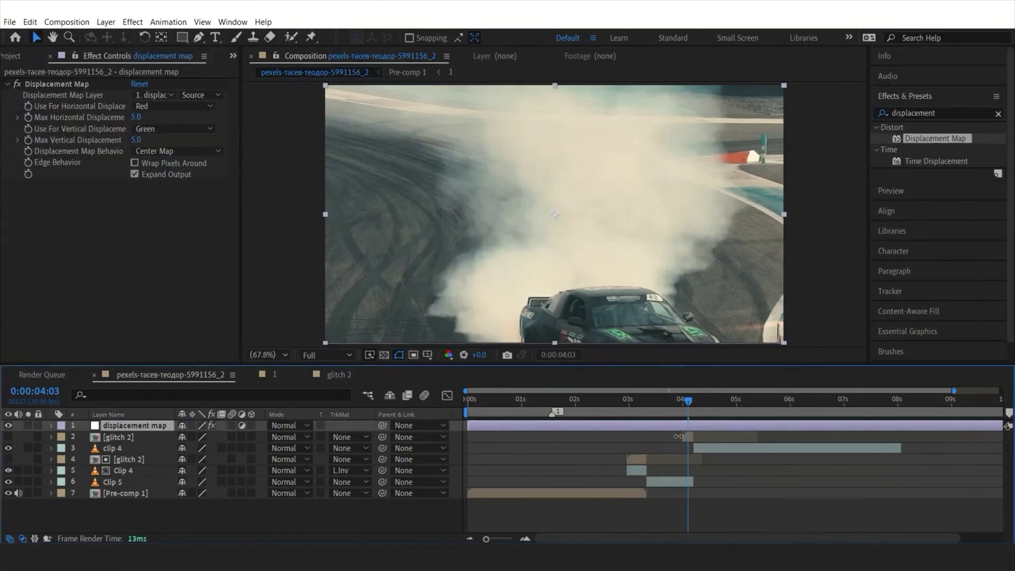
- Set Displacement Map to use layer 2, glitch 2, with Green for horizontal displacement, maximum horizontal 120 and maximum vertical 3
click(155, 96)
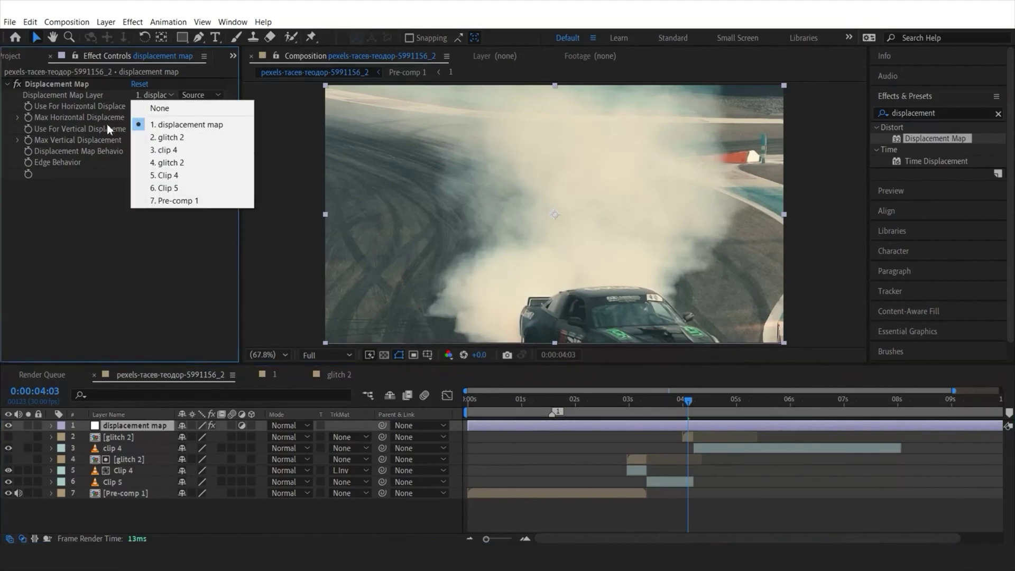
click(188, 137)
click(687, 399)
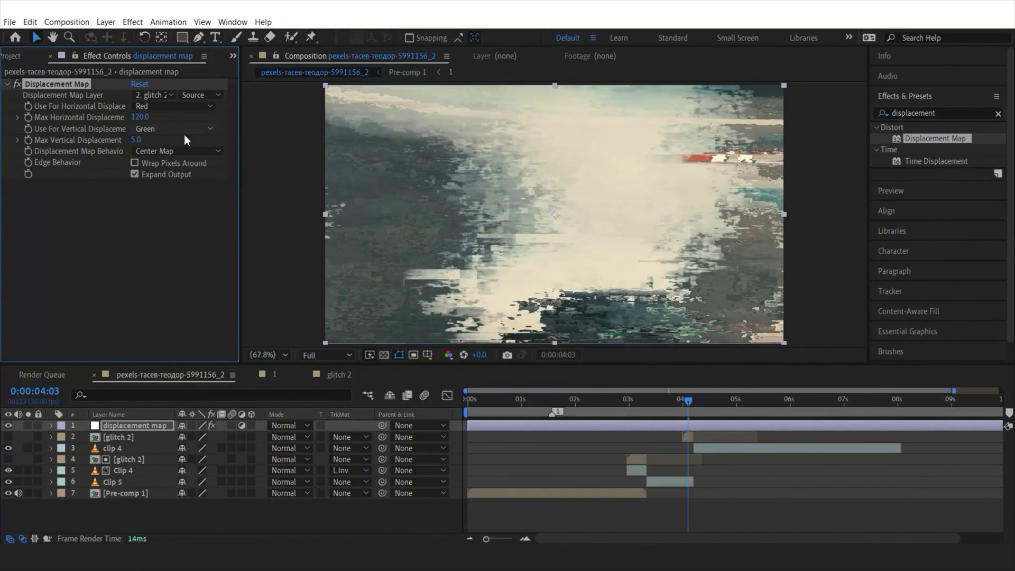
click(156, 106)
click(160, 132)
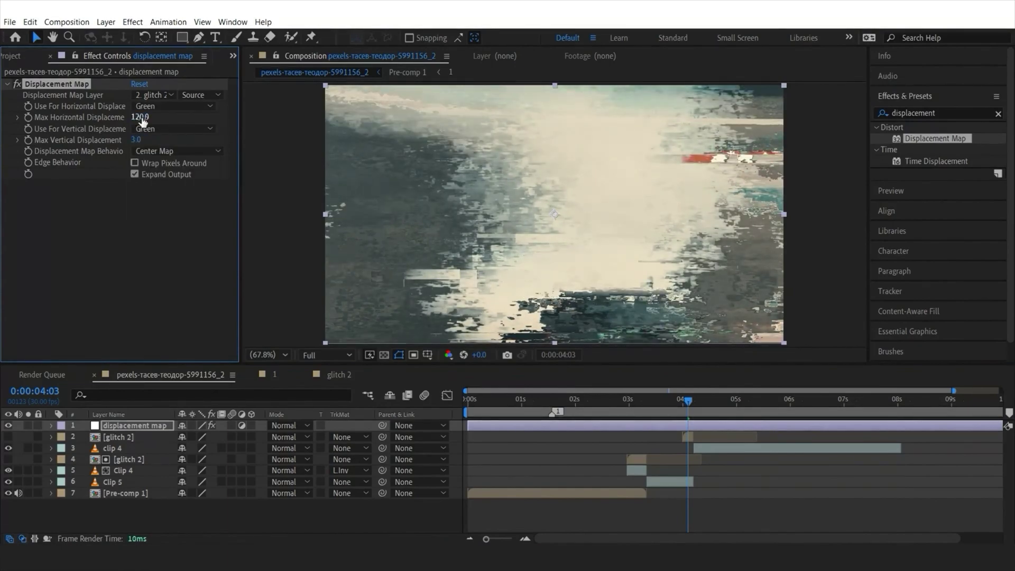
- Trim both ends of the displacement map layer to match the short glitch 2 piece before the cut, and preview the effect
mouse_move(687, 401)
mouse_down()
mouse_move(709, 400)
mouse_move(676, 406)
mouse_move(688, 406)
mouse_up()
key(Page_Up)
key(ctrl+shift+d)
click(674, 435)
key(Delete)
click(708, 427)
key(ctrl+shift+d)
key(Delete)
key(space)
click(696, 436)
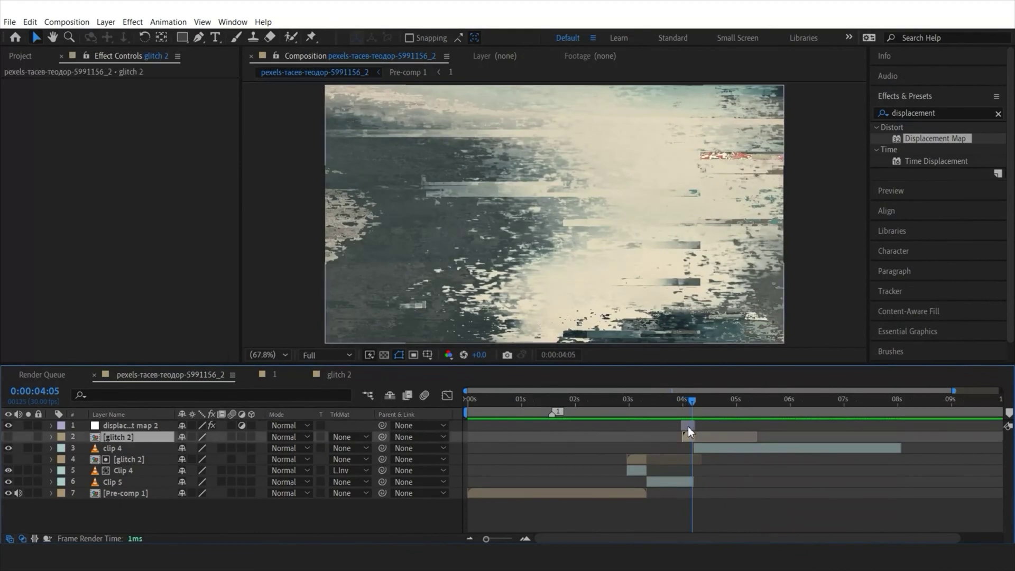